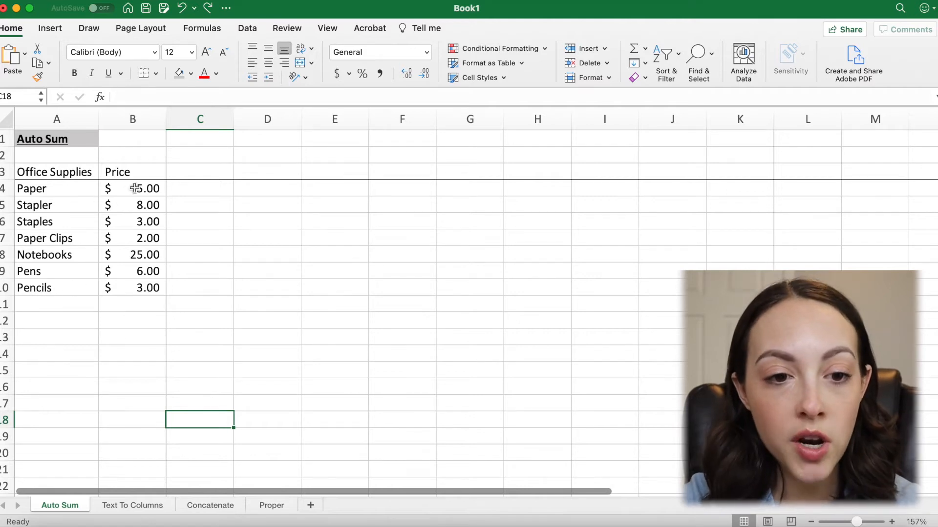
# Label A11 Total and sum the prices B4:B10 in B11 to show $52.00.
pyautogui.click(45, 307)
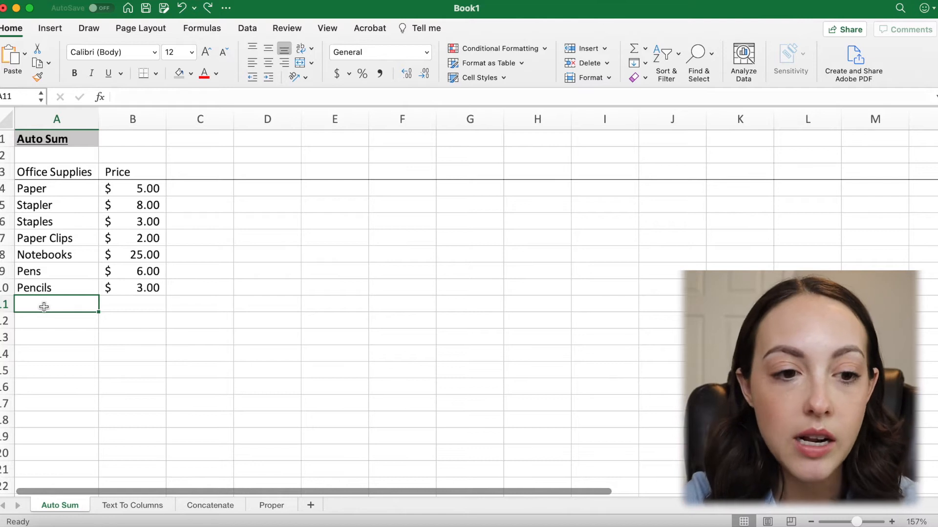
pyautogui.write('Total')
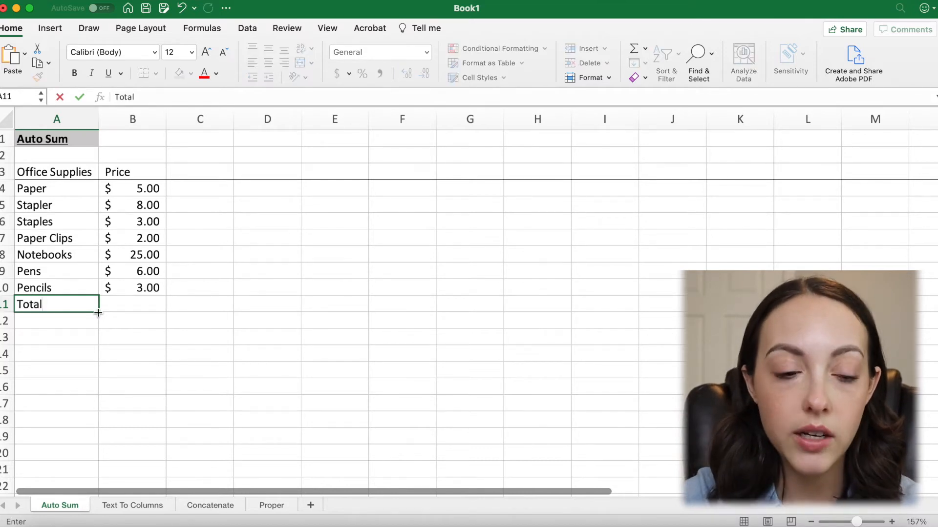
pyautogui.click(148, 310)
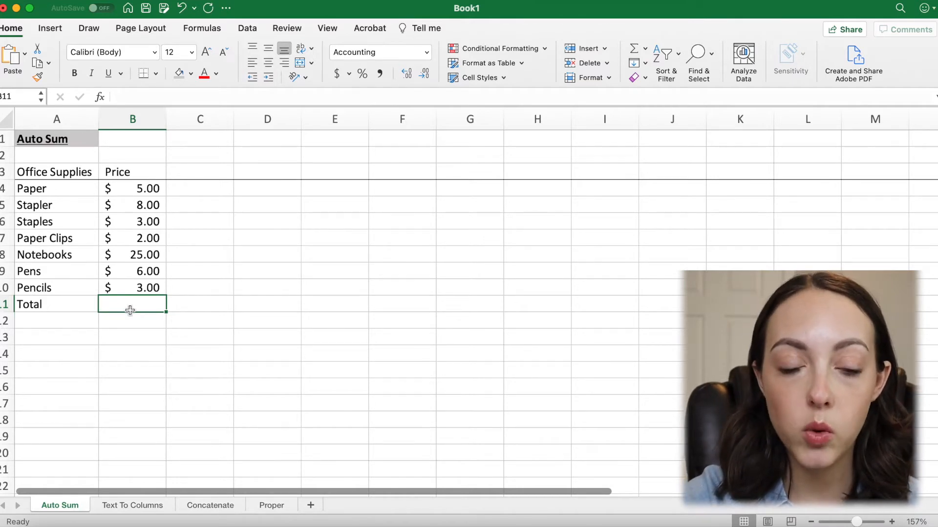
pyautogui.write('=')
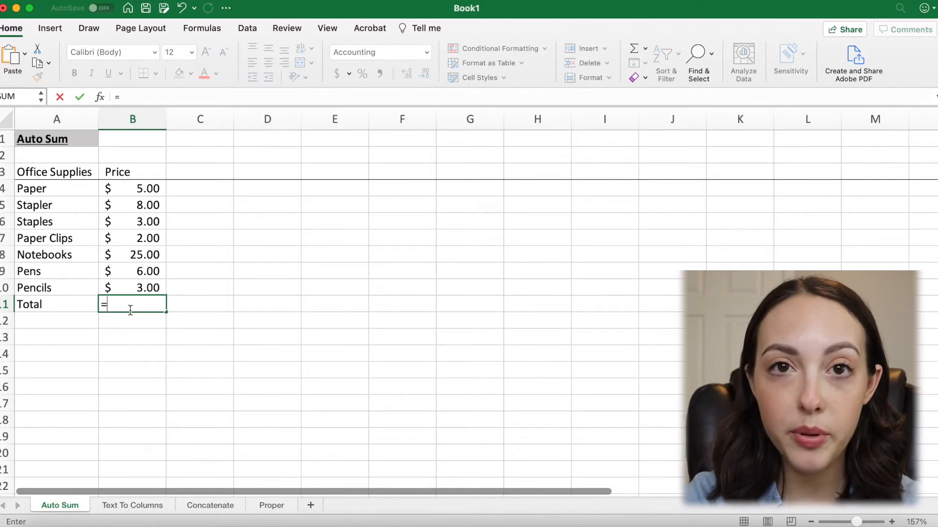
pyautogui.write('s')
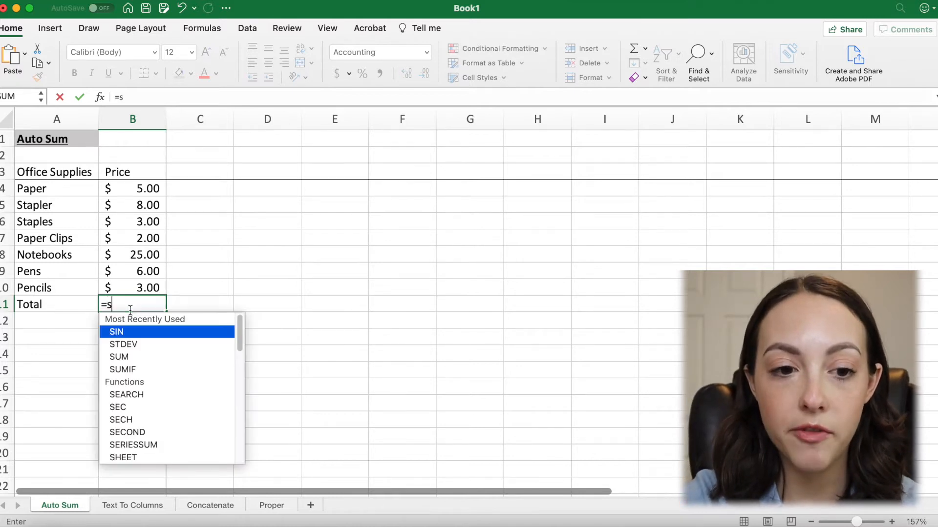
pyautogui.write('u')
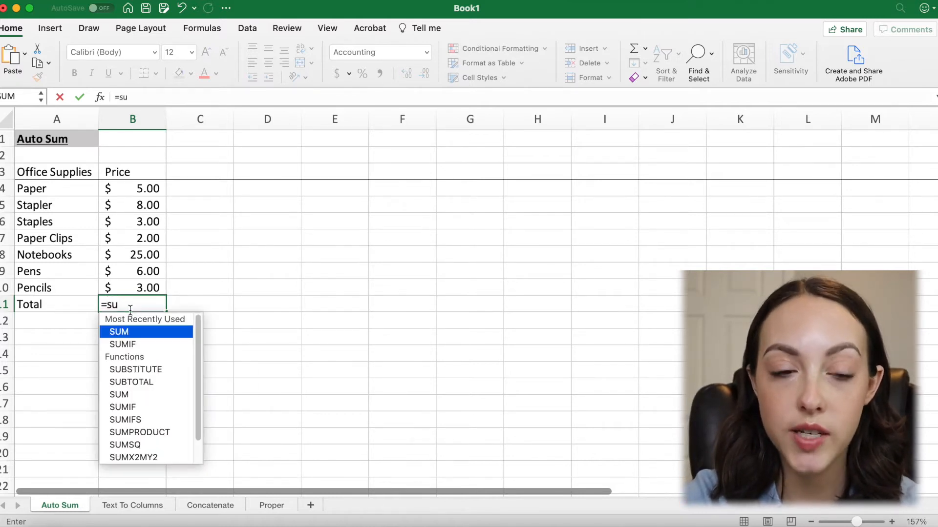
pyautogui.scroll(-1, 138, 418)
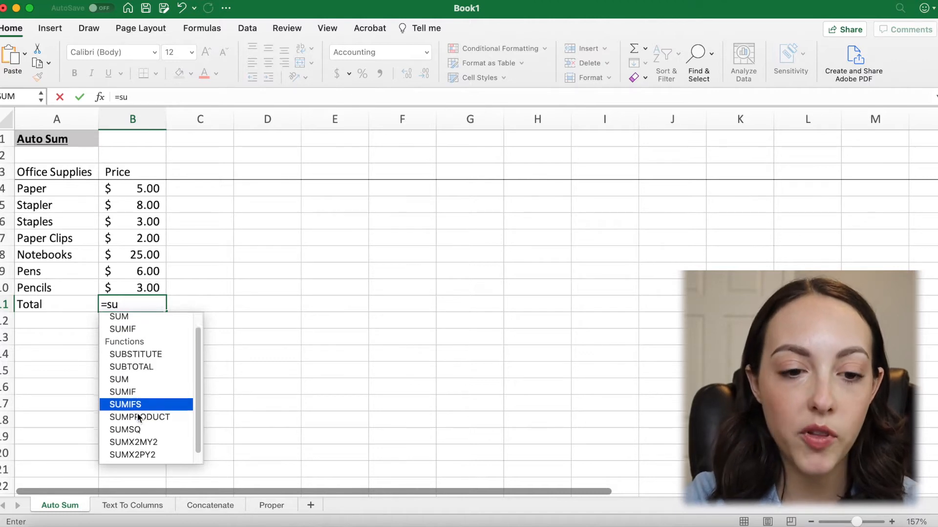
pyautogui.scroll(-1, 138, 418)
pyautogui.scroll(2, 138, 417)
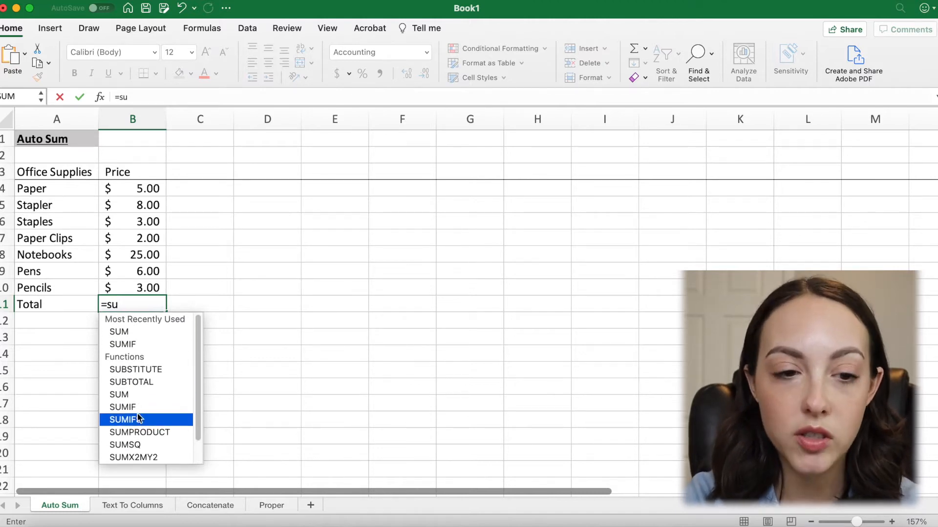
pyautogui.write('m')
pyautogui.click(154, 303)
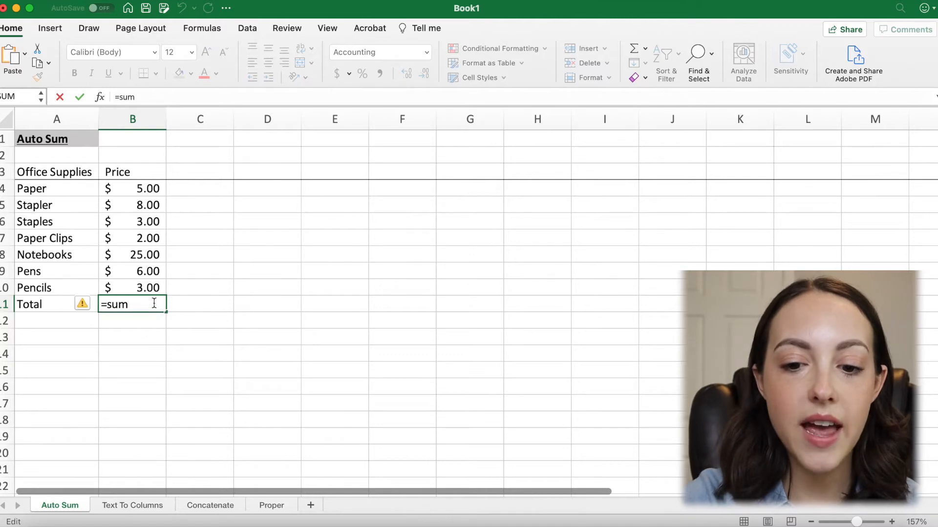
pyautogui.write('(')
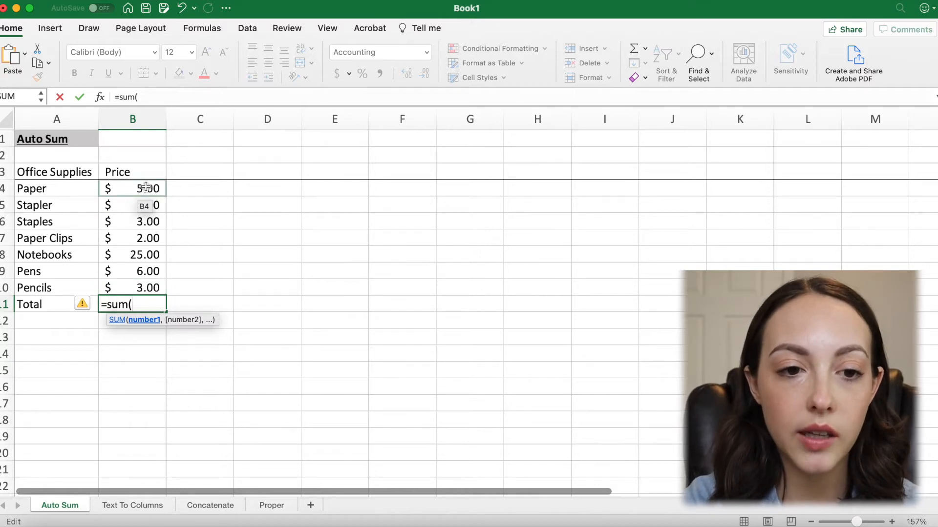
pyautogui.moveTo(147, 188); pyautogui.dragTo(148, 287)
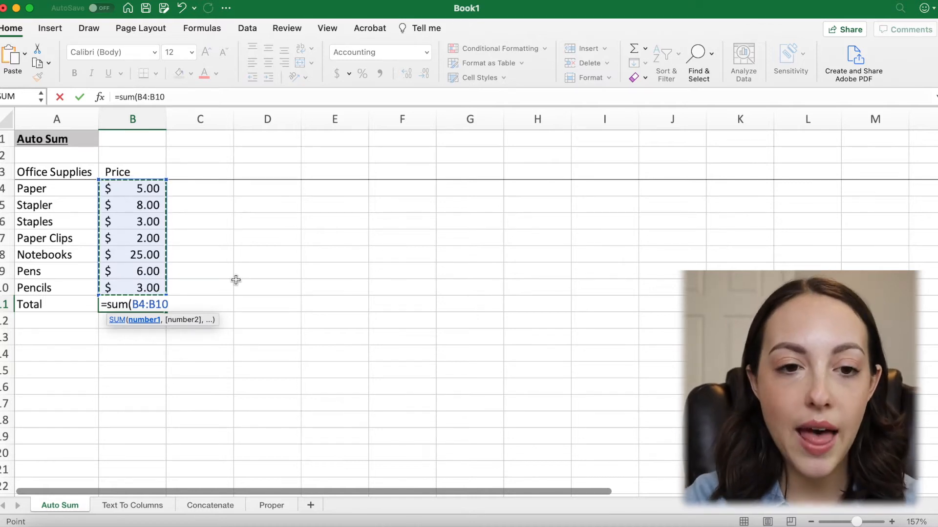
pyautogui.press('Return')
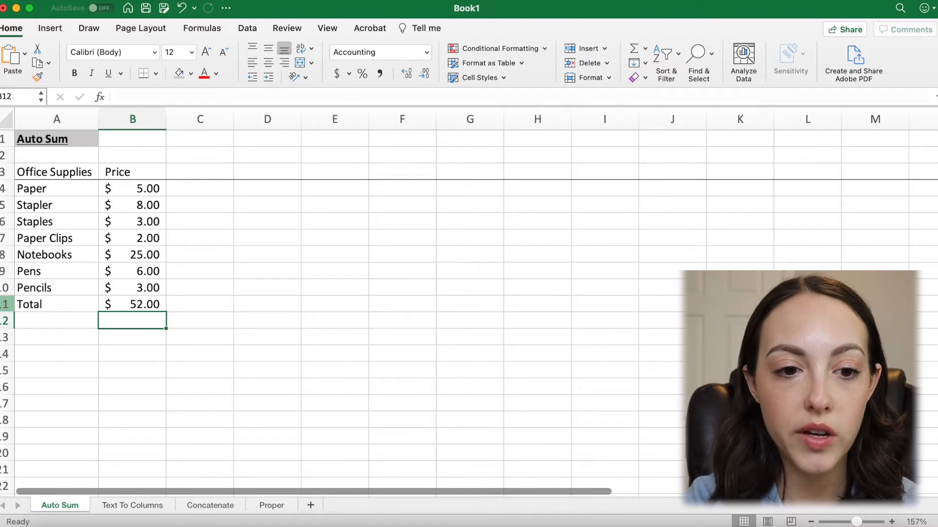
pyautogui.click(4, 304)
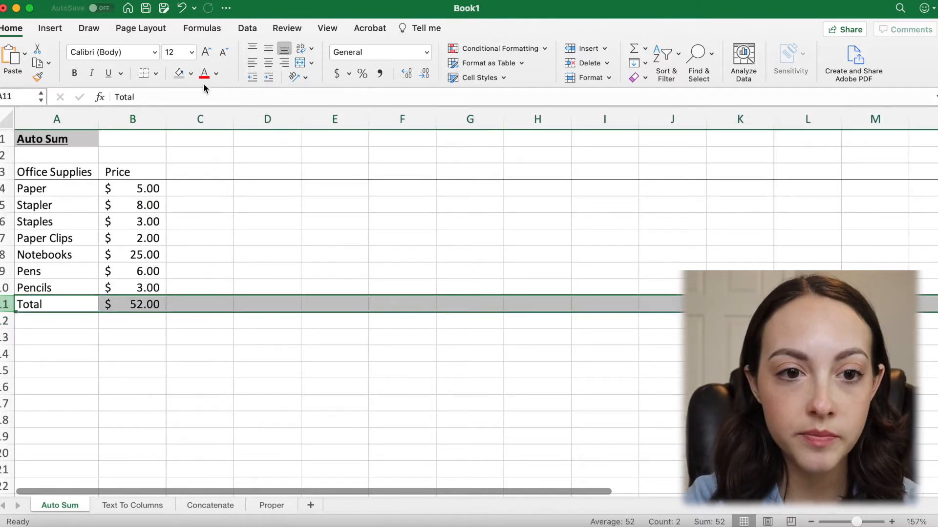
# Shade the Total row 11 grey and clear the existing total in B11.
pyautogui.click(179, 72)
pyautogui.click(209, 414)
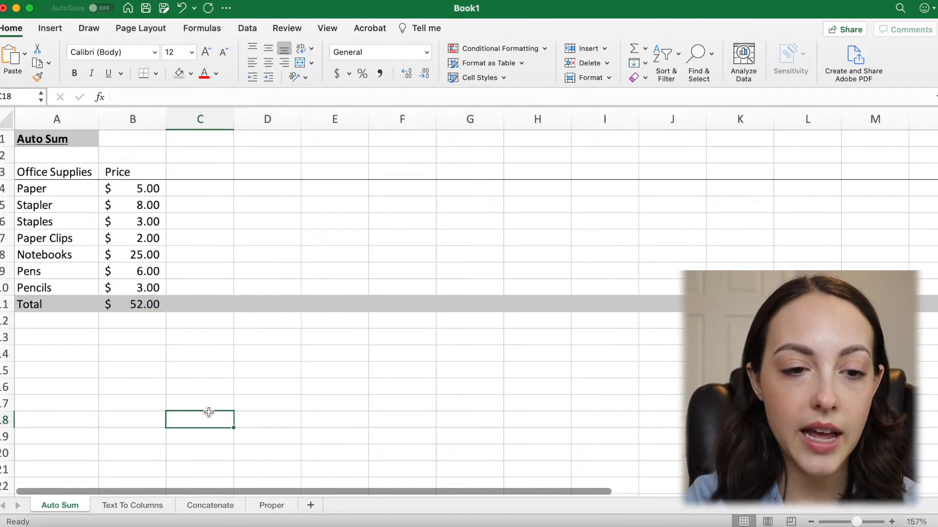
pyautogui.click(136, 304)
pyautogui.press('Delete')
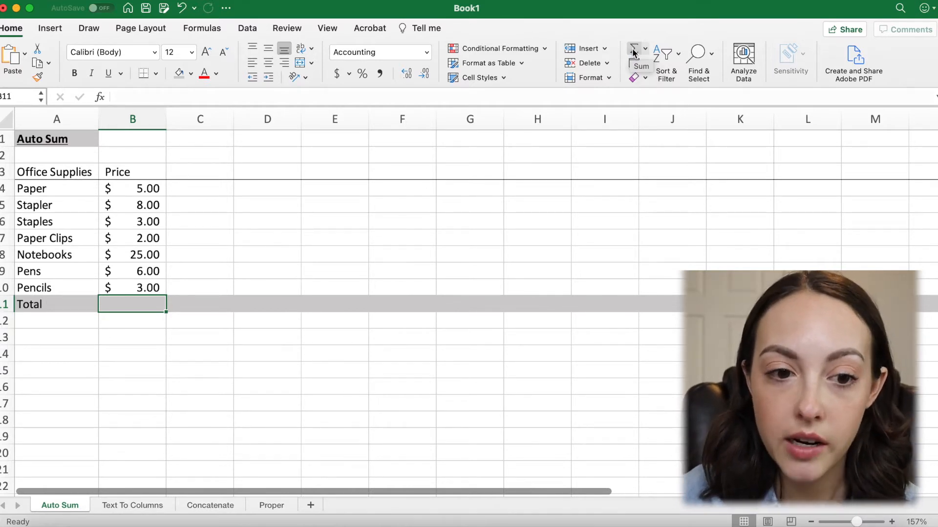
# Insert an AutoSum of the prices into B11, then clear it again.
pyautogui.click(632, 52)
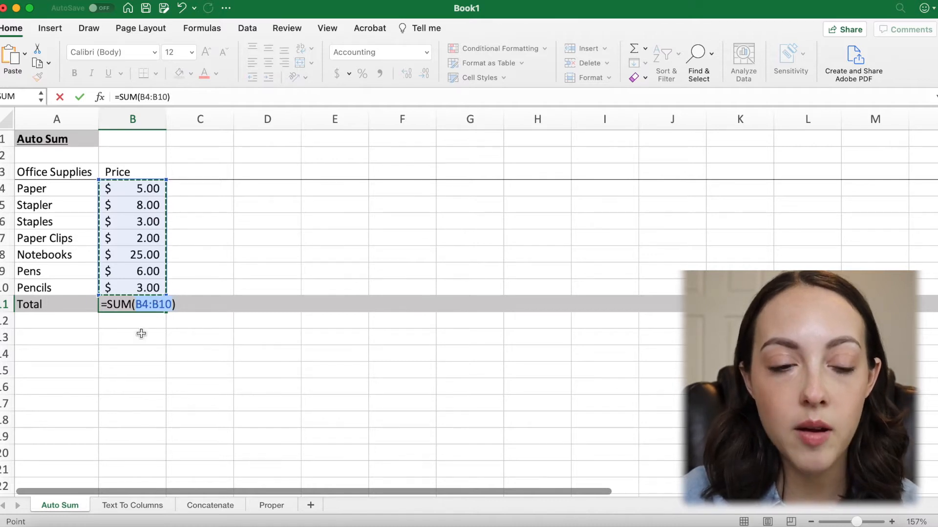
pyautogui.press('Return')
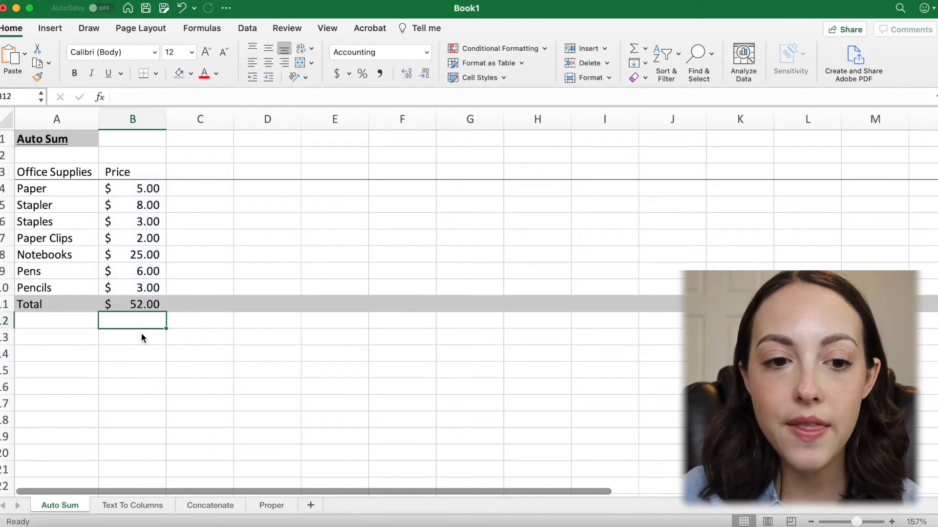
pyautogui.click(146, 304)
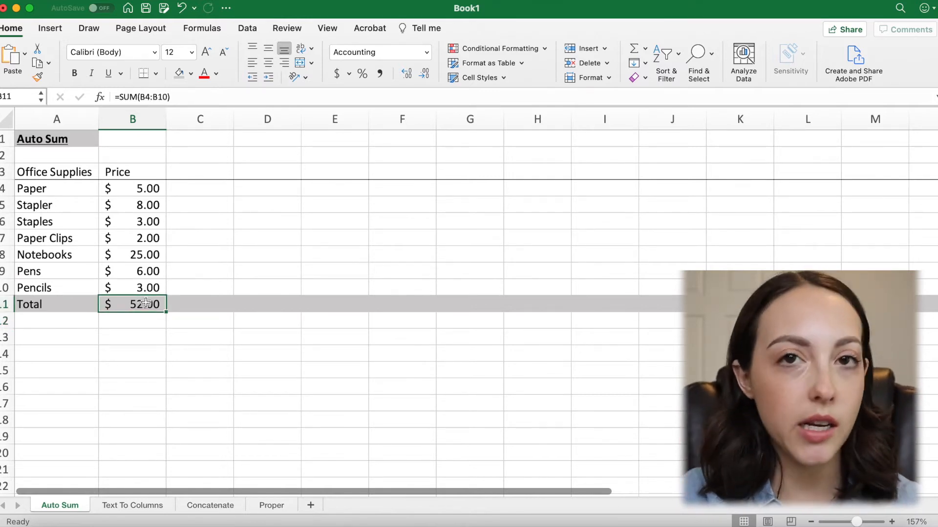
pyautogui.press('Delete')
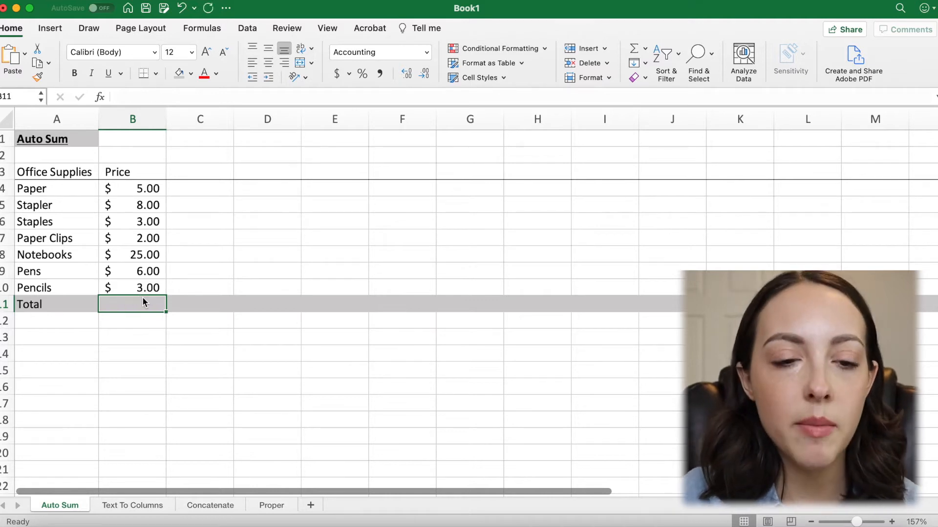
pyautogui.click(265, 189)
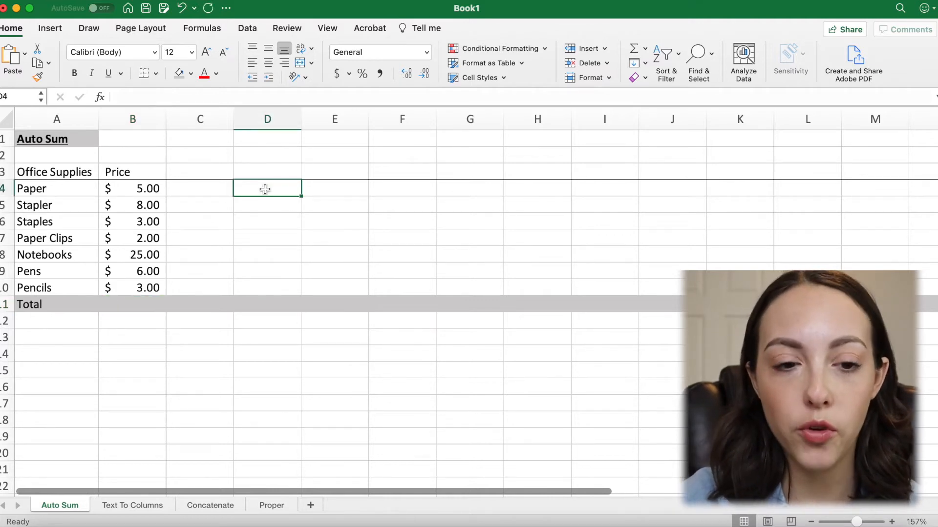
pyautogui.press('super+shift+t')
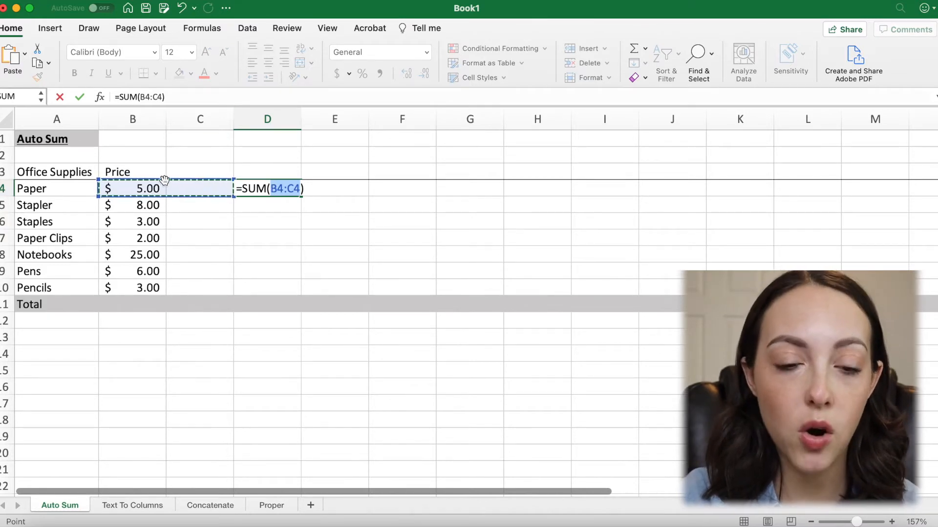
pyautogui.click(278, 191)
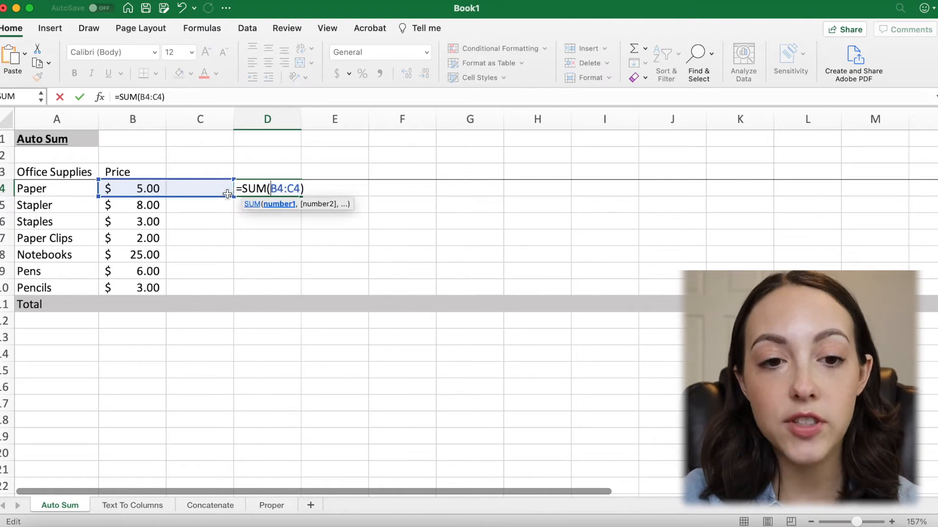
pyautogui.click(291, 189)
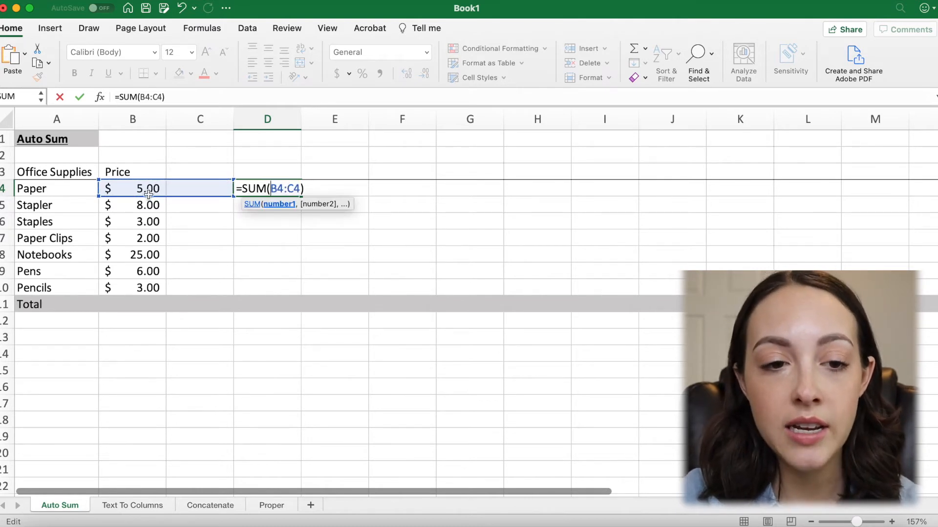
pyautogui.moveTo(149, 190); pyautogui.dragTo(144, 288)
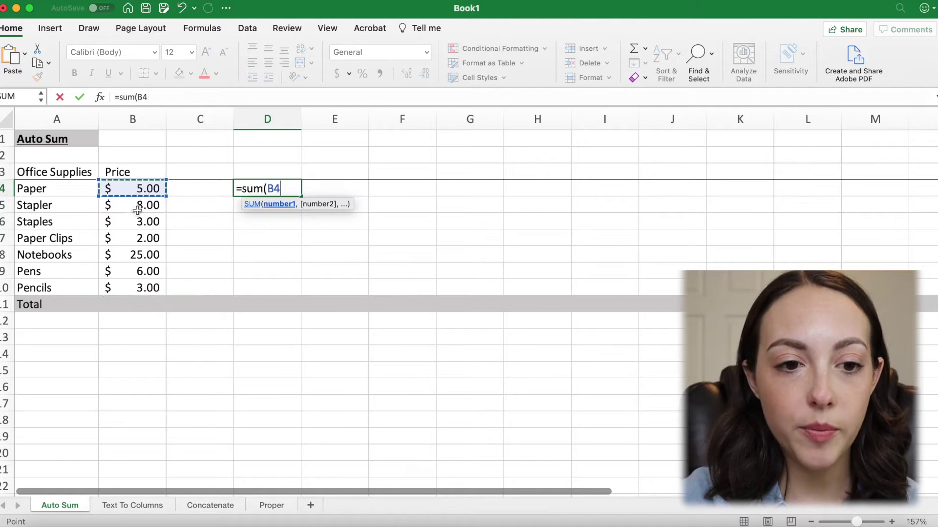
pyautogui.moveTo(147, 192)
pyautogui.mouseDown()
pyautogui.moveTo(133, 288)
pyautogui.moveTo(133, 189)
pyautogui.mouseUp()
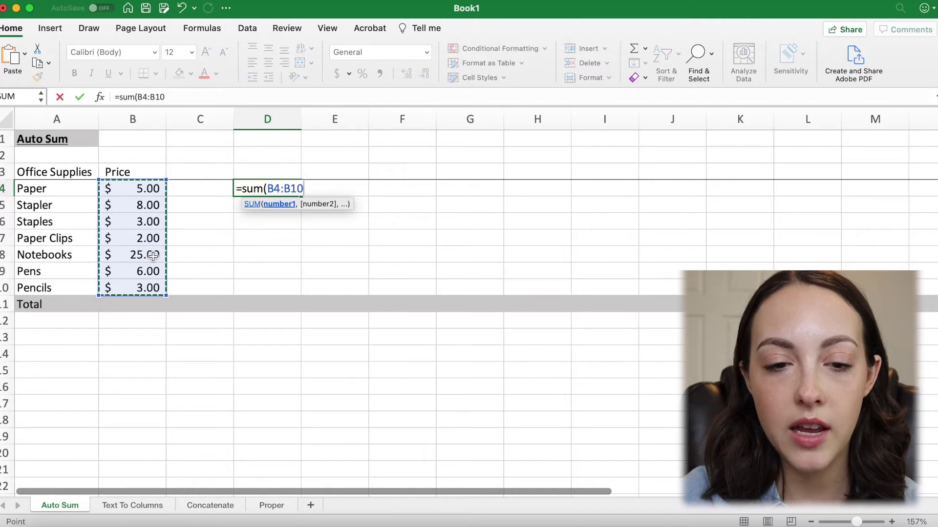
pyautogui.press('Return')
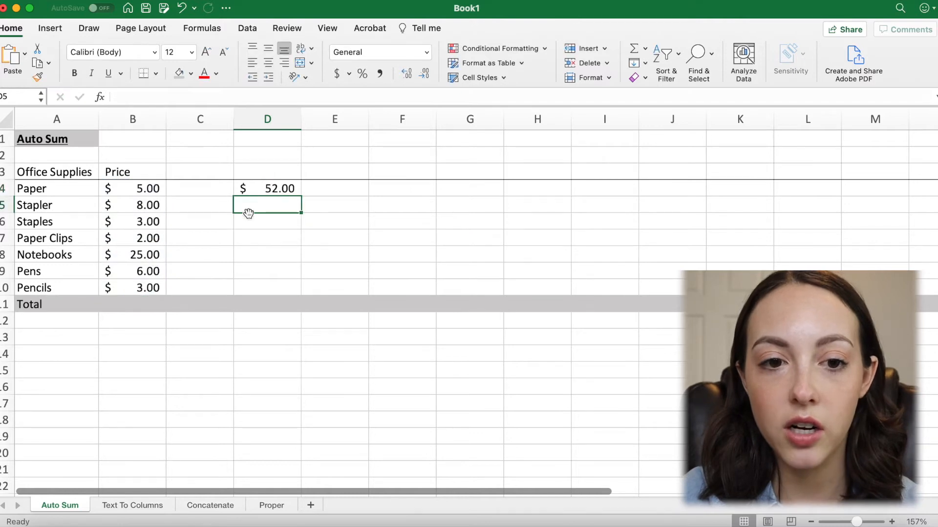
pyautogui.click(273, 190)
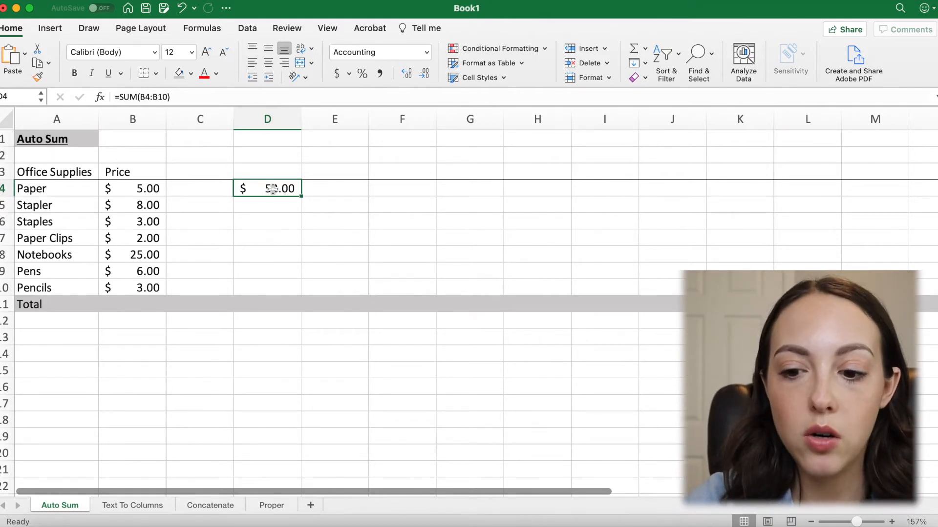
pyautogui.press('Delete')
pyautogui.click(132, 198)
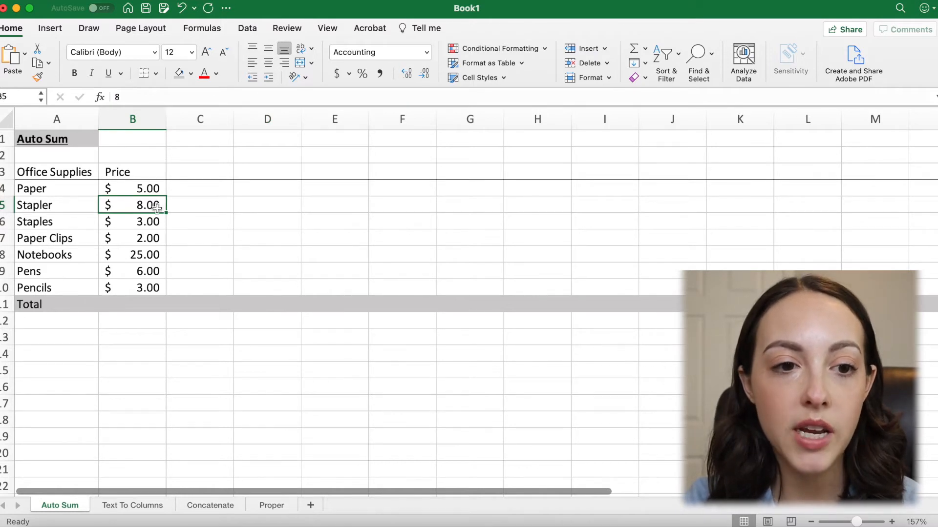
pyautogui.click(132, 306)
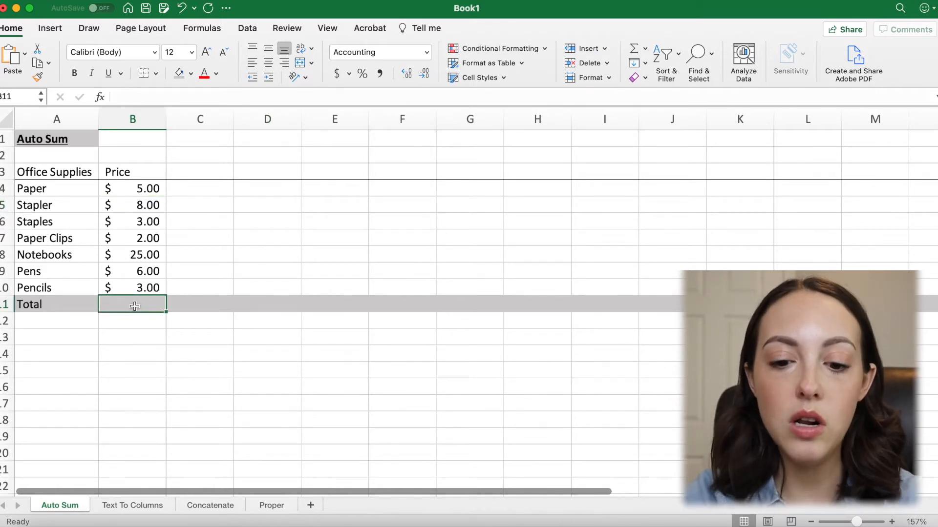
pyautogui.write('=')
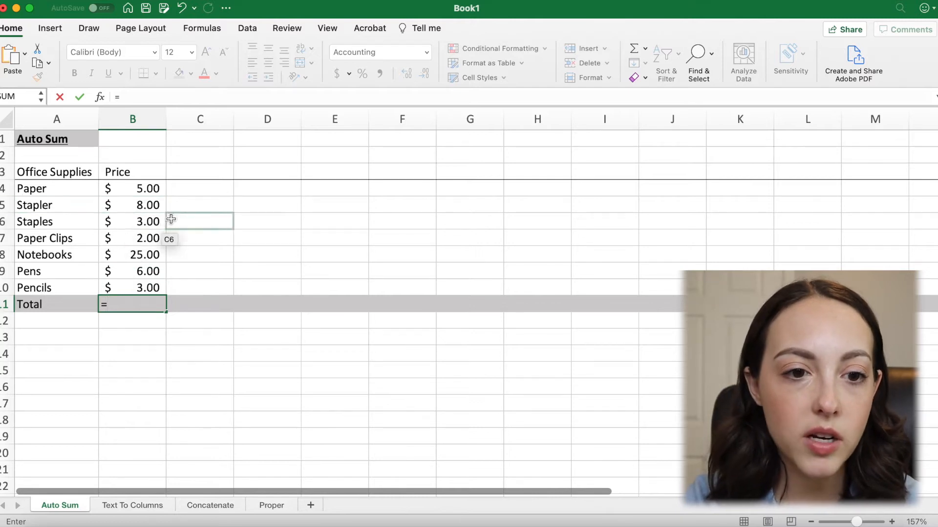
# Enter =B5-B4 in B11, subtracting the Paper price from the Stapler price.
pyautogui.click(146, 207)
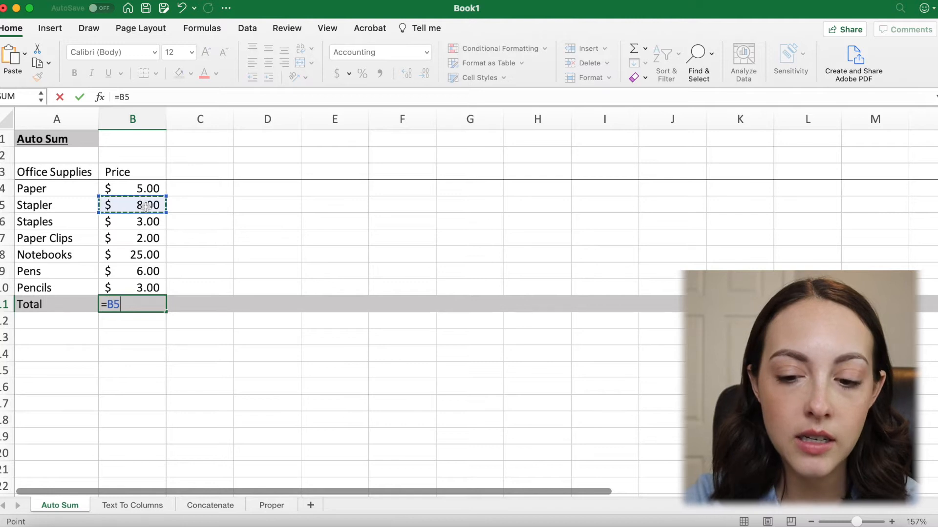
pyautogui.write('-')
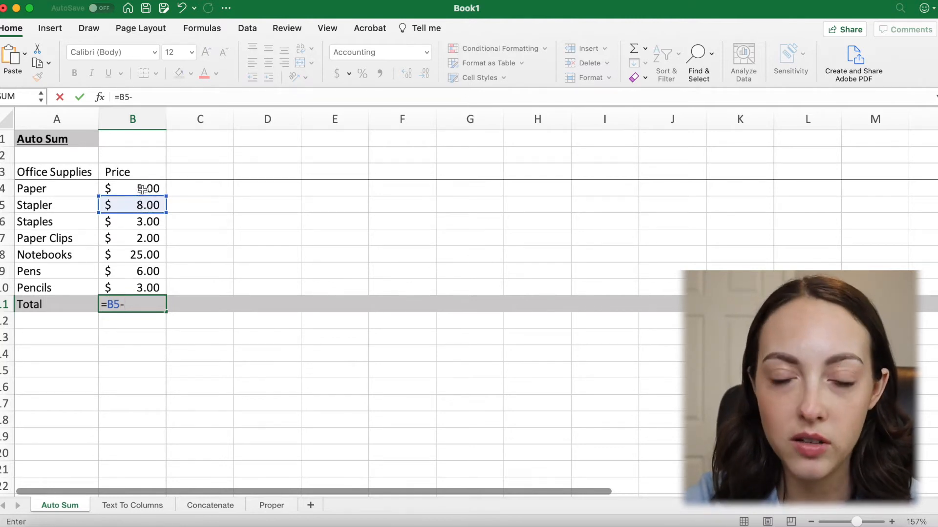
pyautogui.click(143, 189)
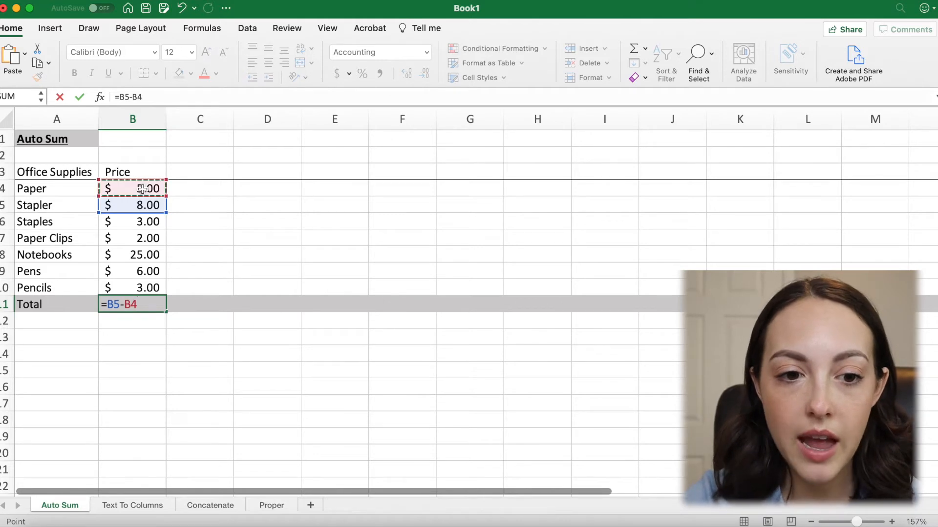
pyautogui.press('Return')
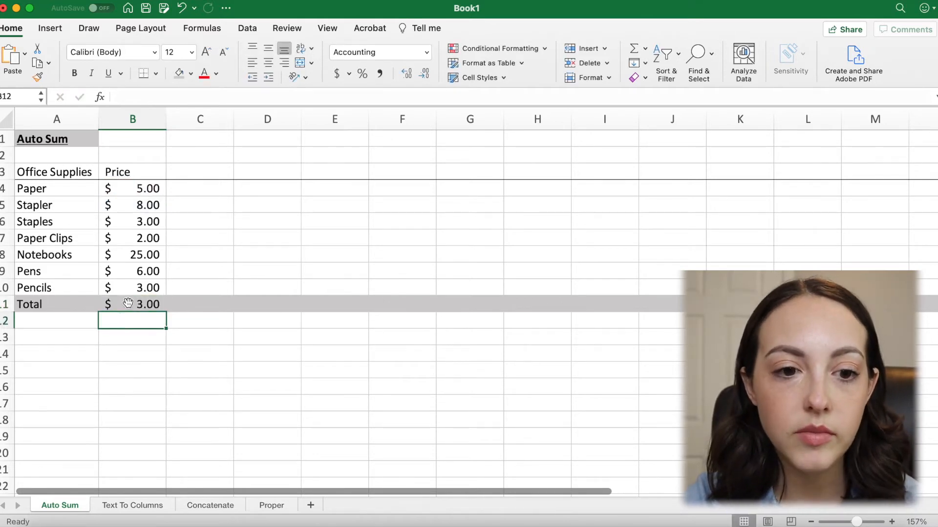
pyautogui.click(128, 304)
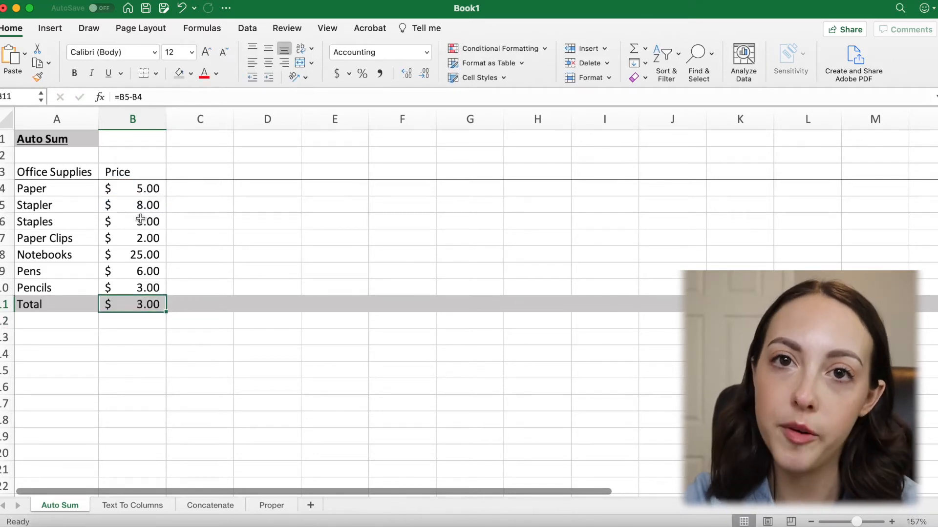
# Edit the B11 formula to =B5*B4, then to =B5/B4 showing $1.60.
pyautogui.doubleClick(129, 304)
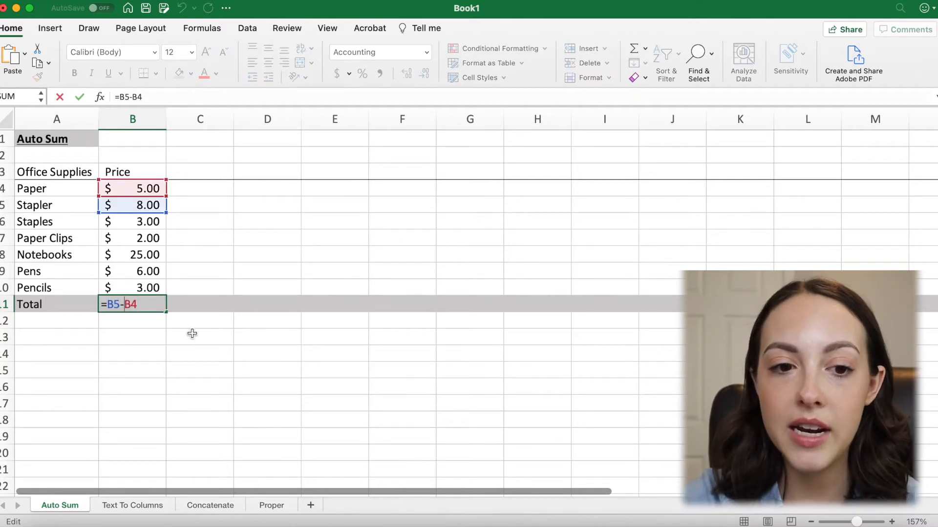
pyautogui.press('BackSpace')
pyautogui.write('*')
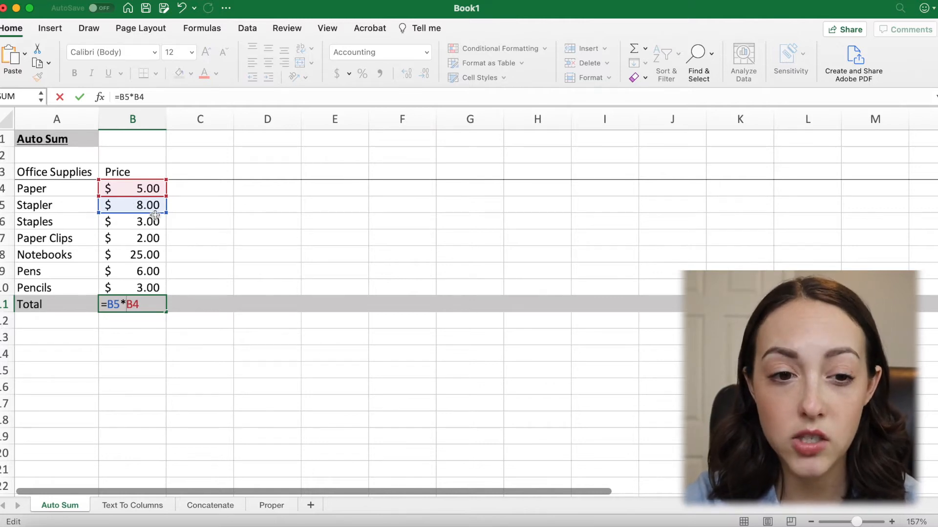
pyautogui.press('Return')
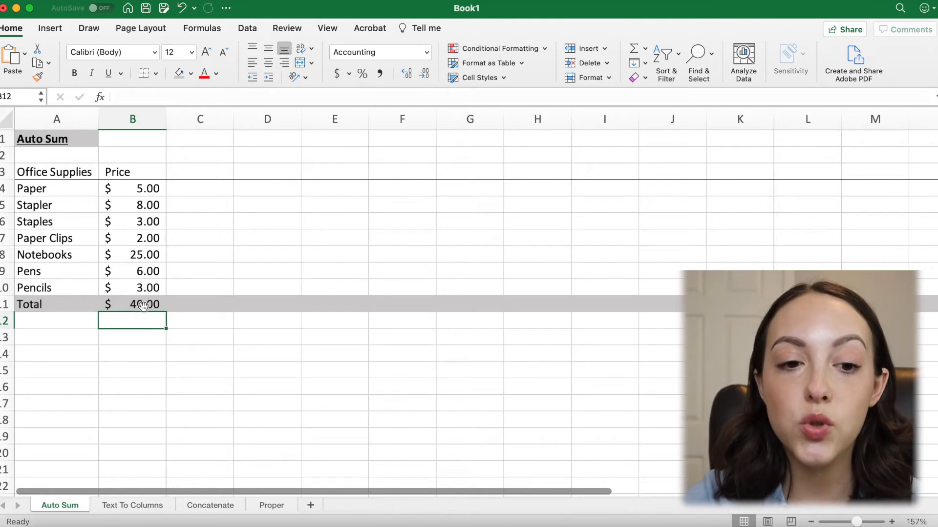
pyautogui.doubleClick(126, 301)
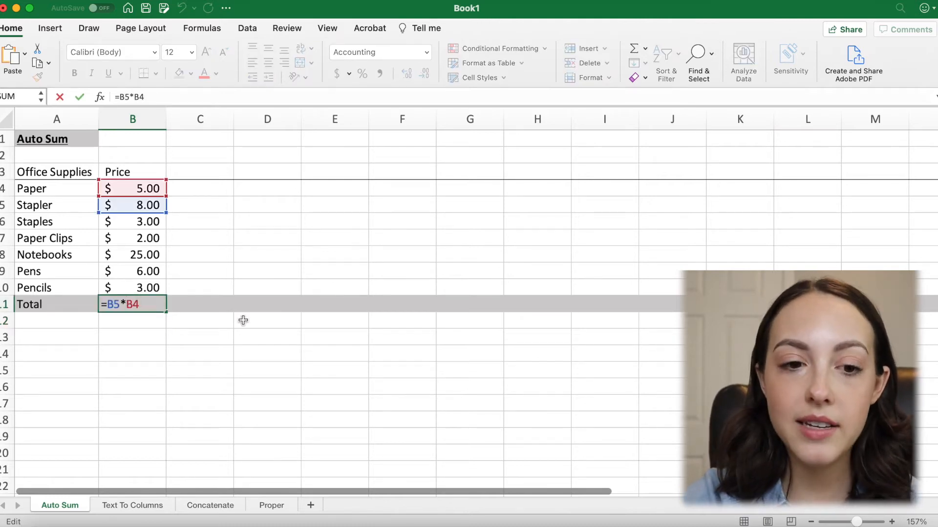
pyautogui.press('BackSpace')
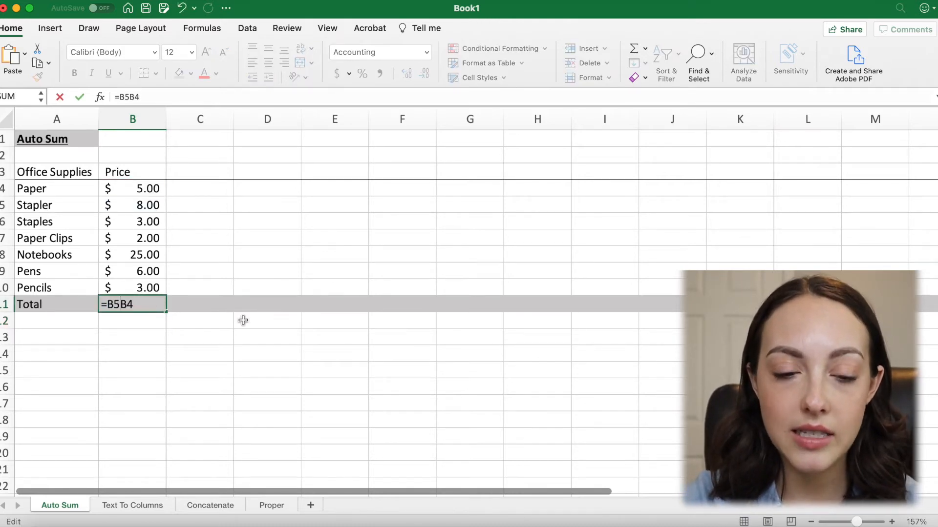
pyautogui.write('/')
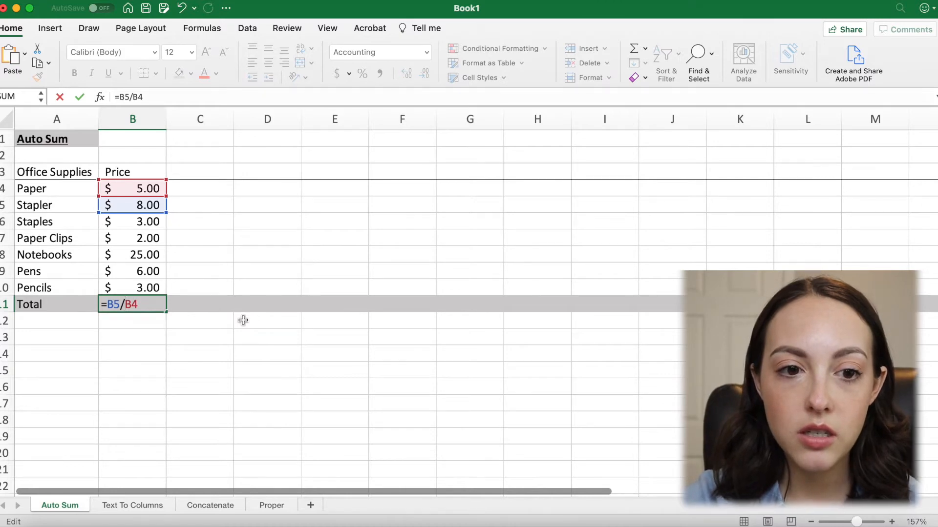
pyautogui.press('Return')
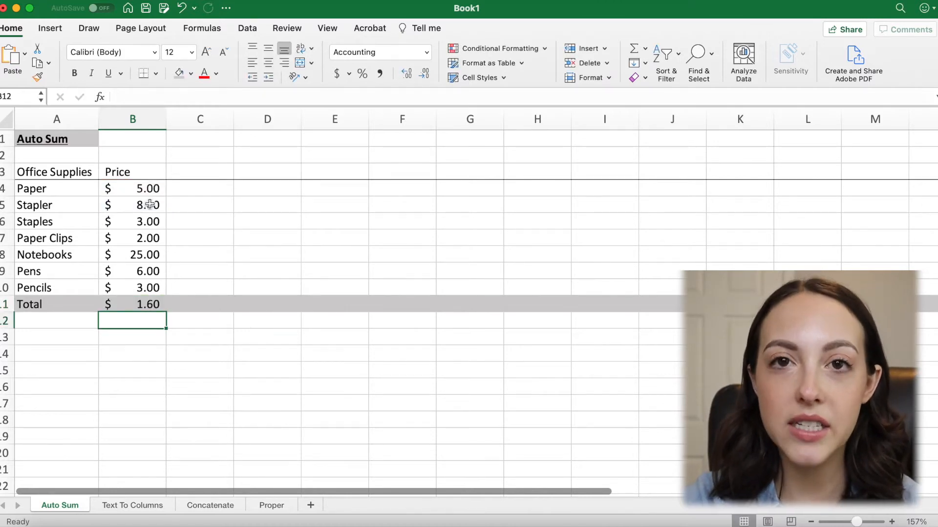
pyautogui.click(146, 302)
pyautogui.write('=')
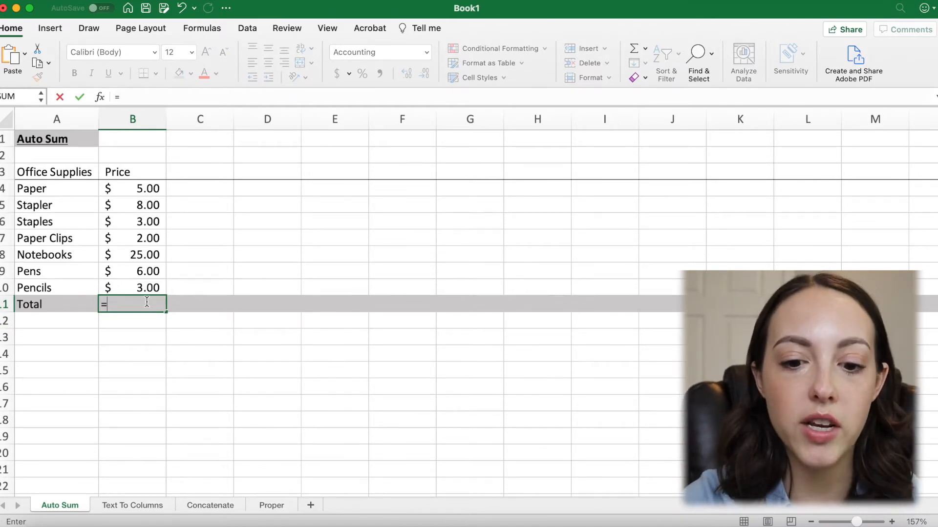
pyautogui.write('sum(')
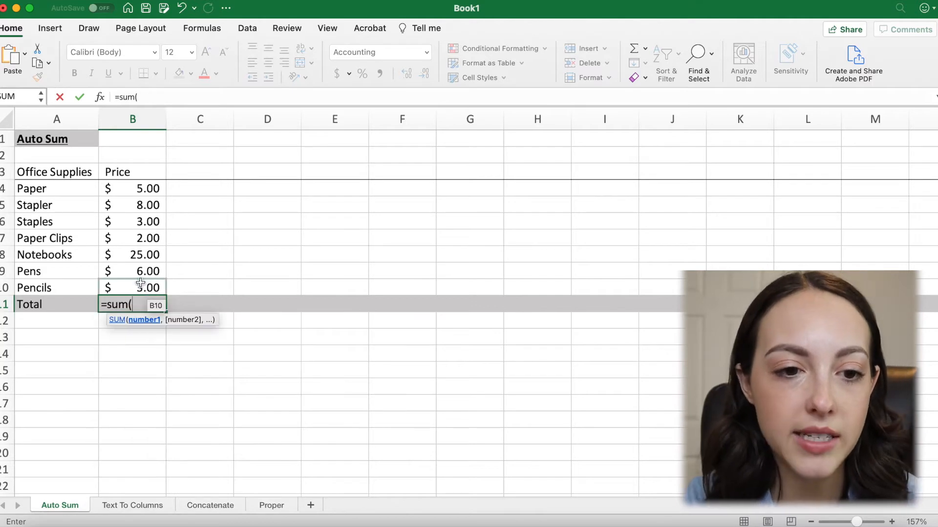
# Try cell references in an unfinished =SUM( formula in B11, cancel it, and bring up the Formula Builder.
pyautogui.click(141, 283)
pyautogui.click(277, 221)
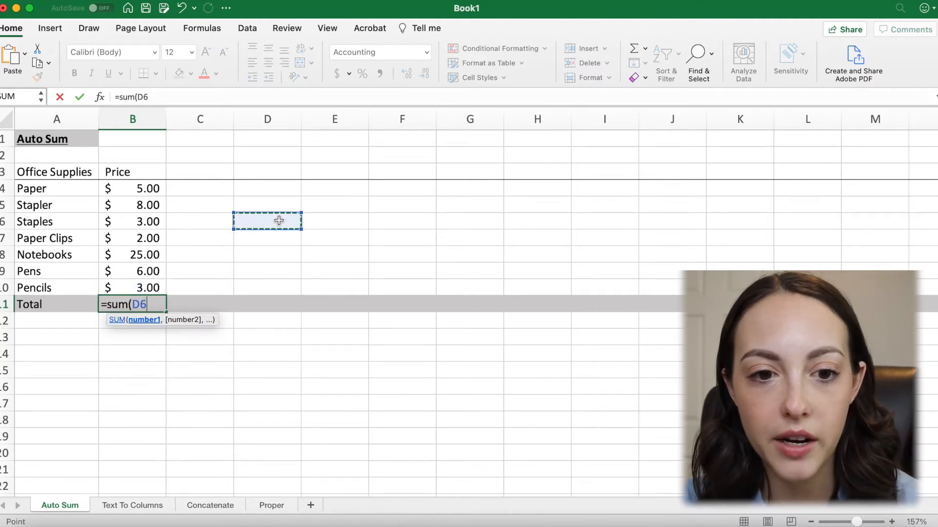
pyautogui.click(310, 265)
pyautogui.click(135, 255)
pyautogui.click(200, 205)
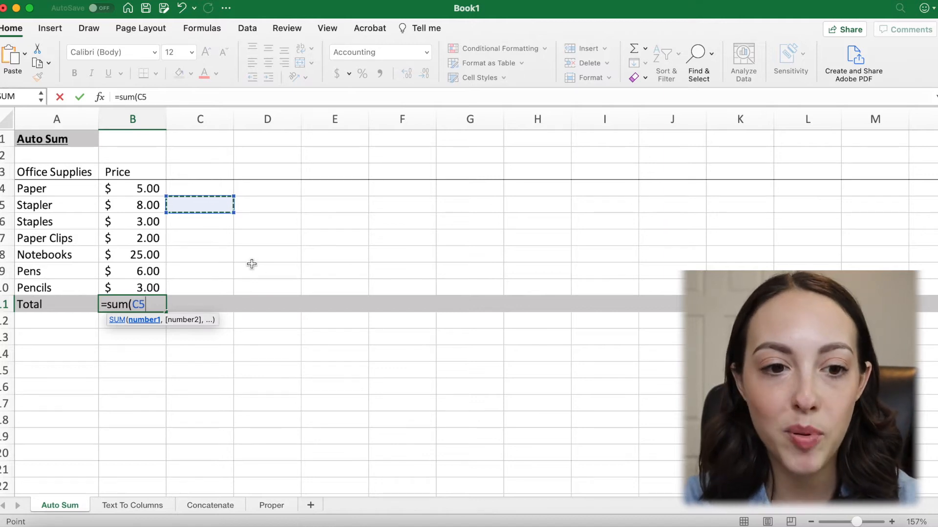
pyautogui.press('Escape')
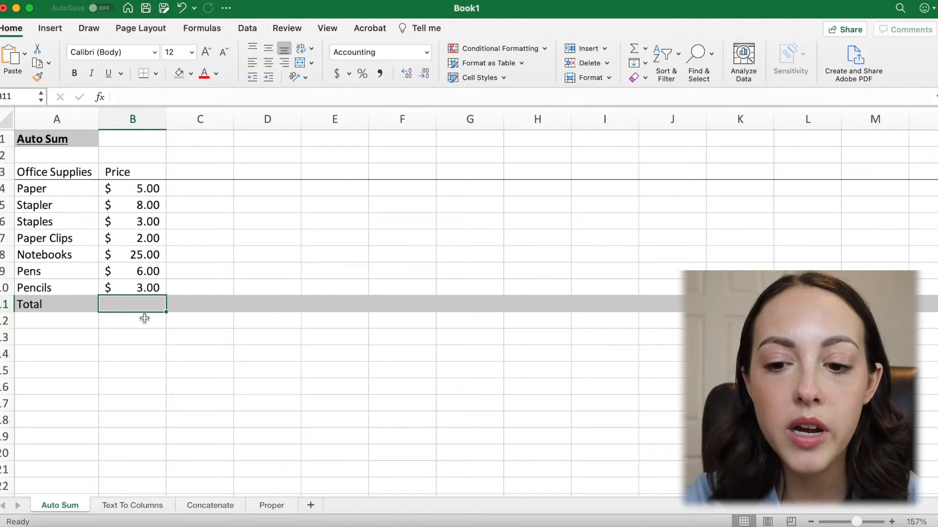
pyautogui.write('=sum')
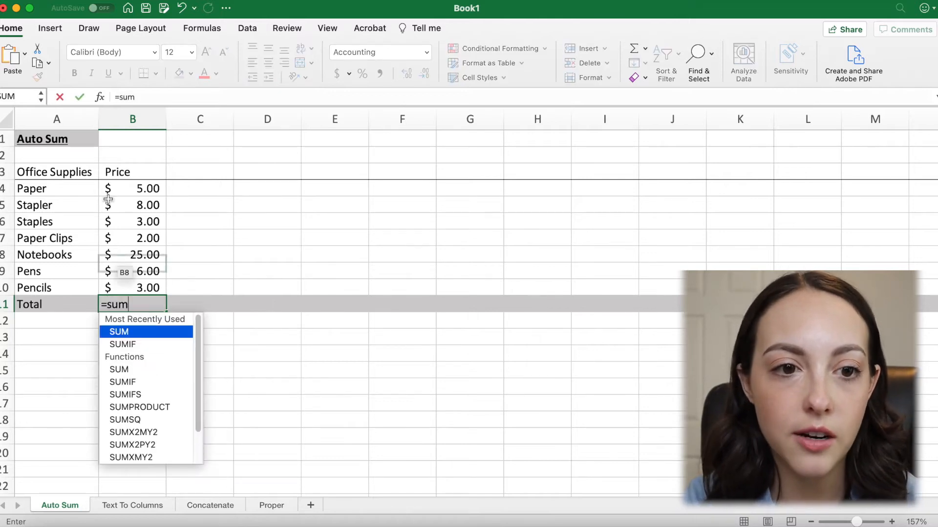
pyautogui.click(99, 96)
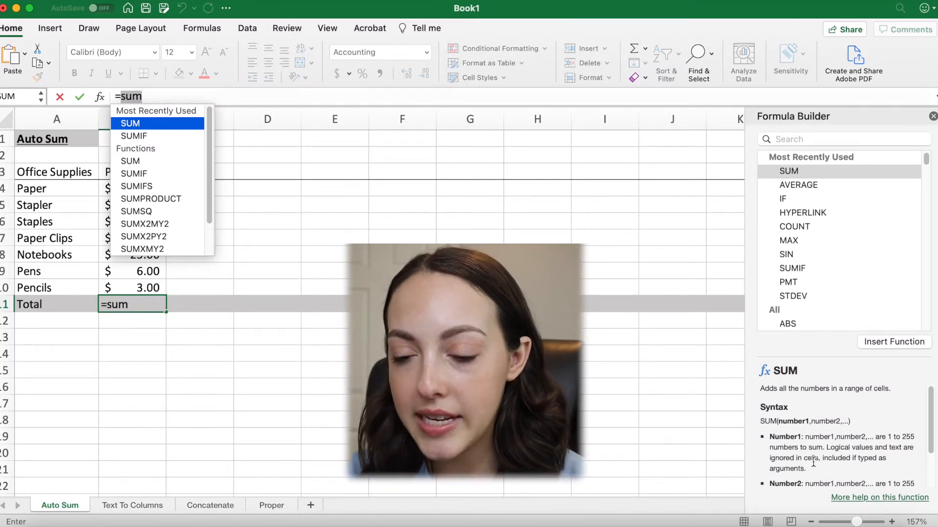
pyautogui.scroll(-2, 825, 447)
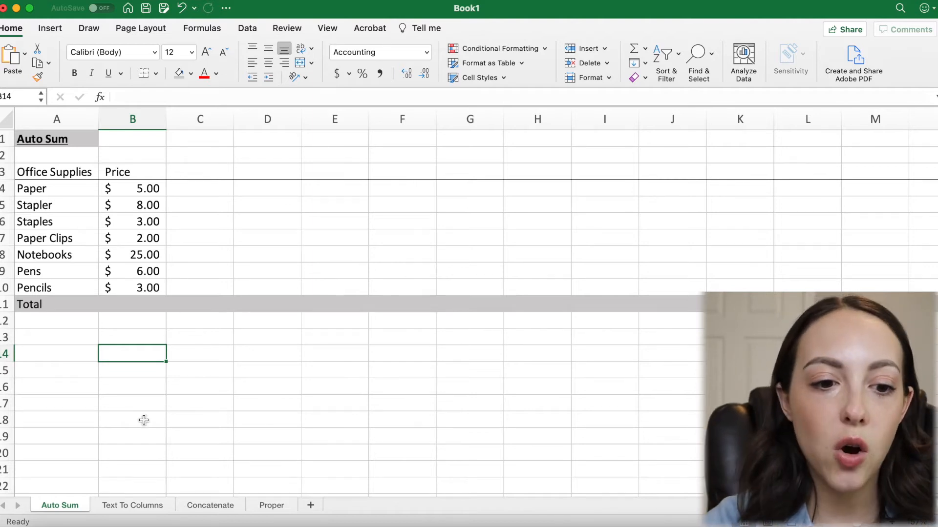
# Switch to the Text To Columns sheet and look over the full names from Lady Gaga to Martha Stewart.
pyautogui.click(129, 505)
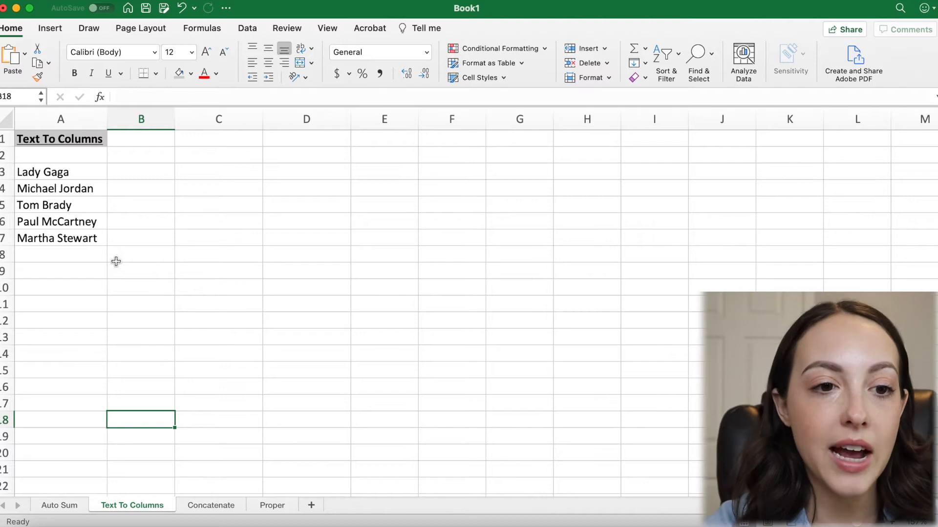
pyautogui.click(61, 119)
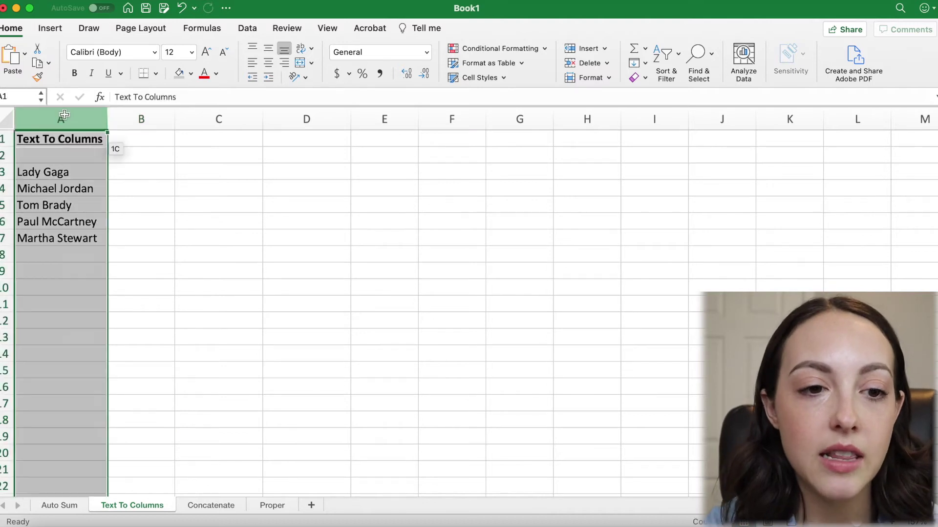
pyautogui.click(170, 178)
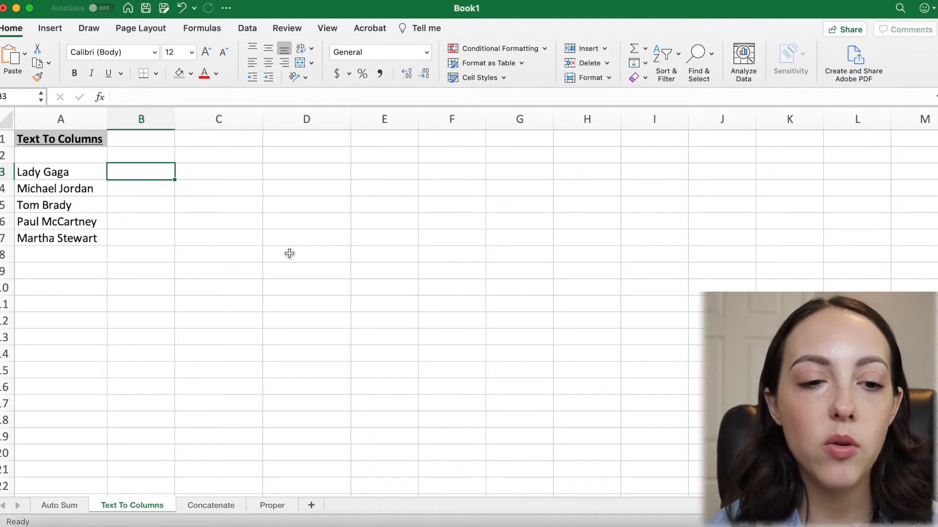
pyautogui.click(46, 174)
pyautogui.click(49, 234)
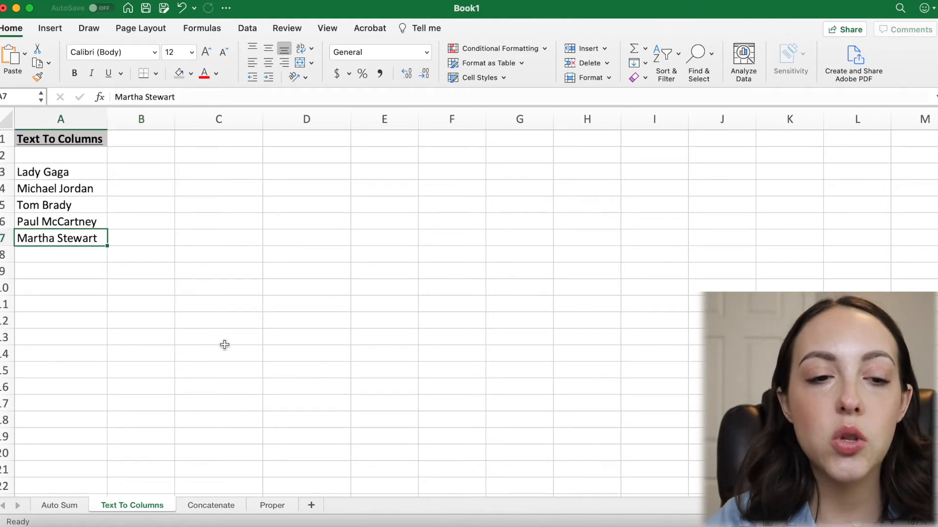
# Select column A of names and the empty column B alternately to compare them.
pyautogui.click(64, 114)
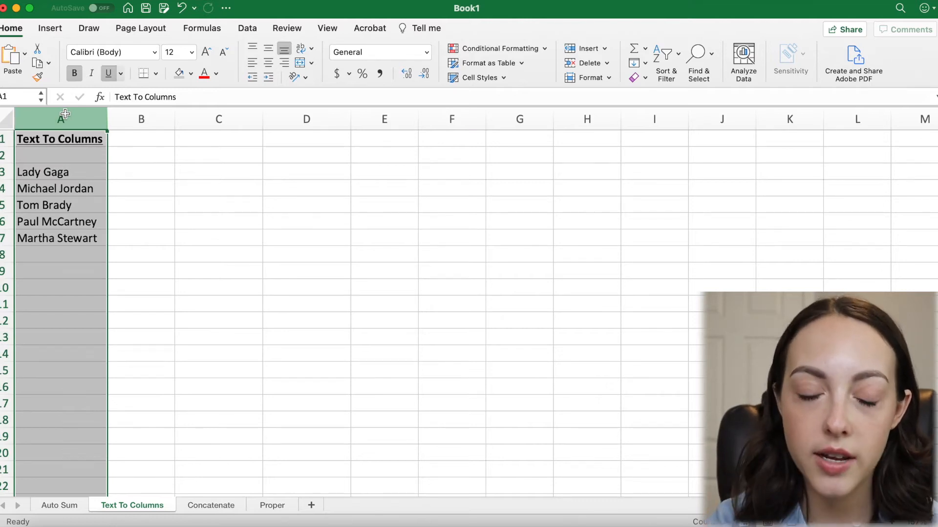
pyautogui.click(139, 124)
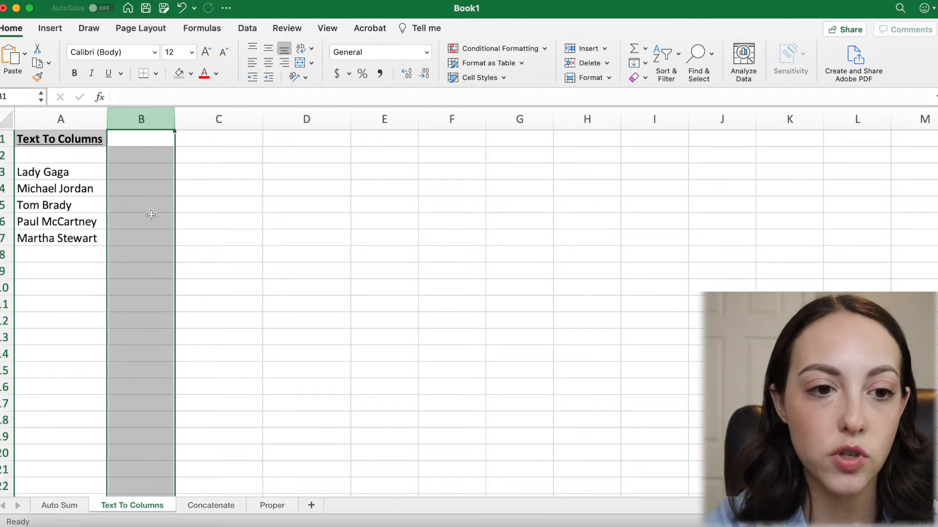
pyautogui.click(60, 119)
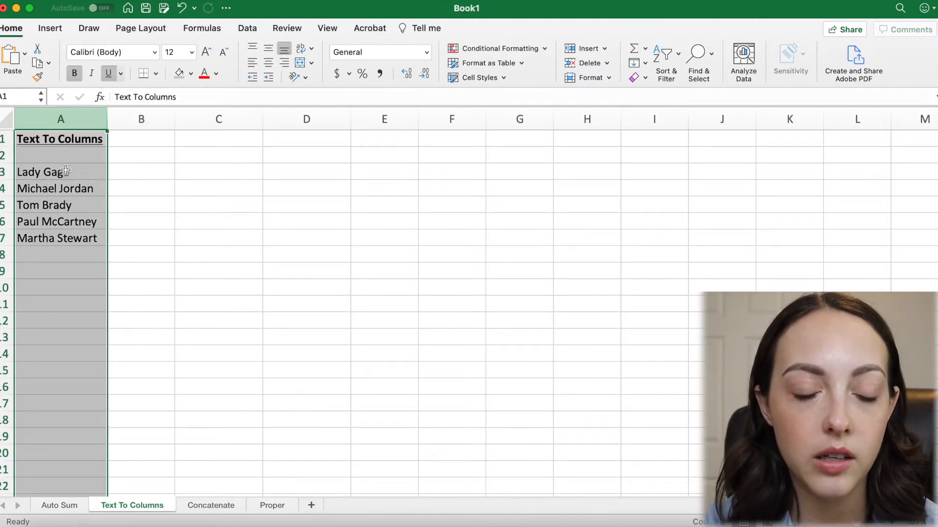
pyautogui.click(140, 119)
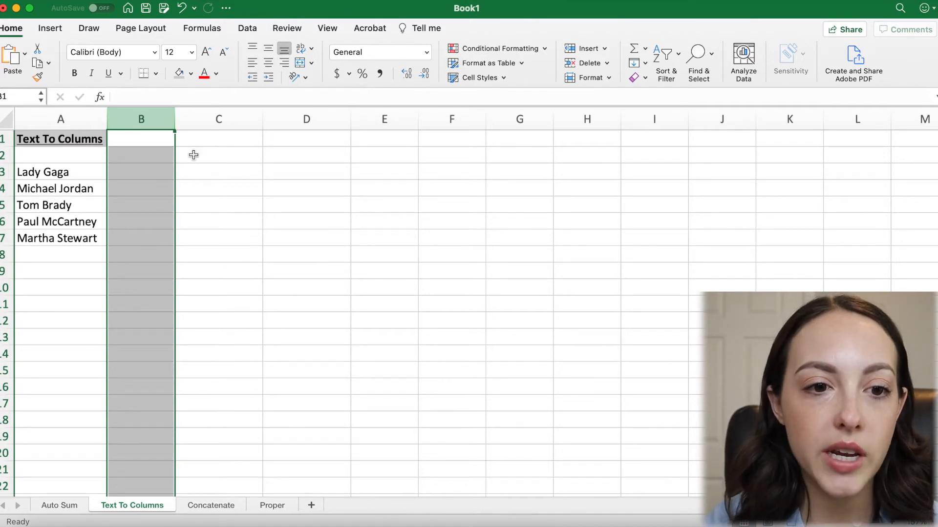
# Start the Text to Columns wizard on column A with the Delimited option.
pyautogui.click(63, 118)
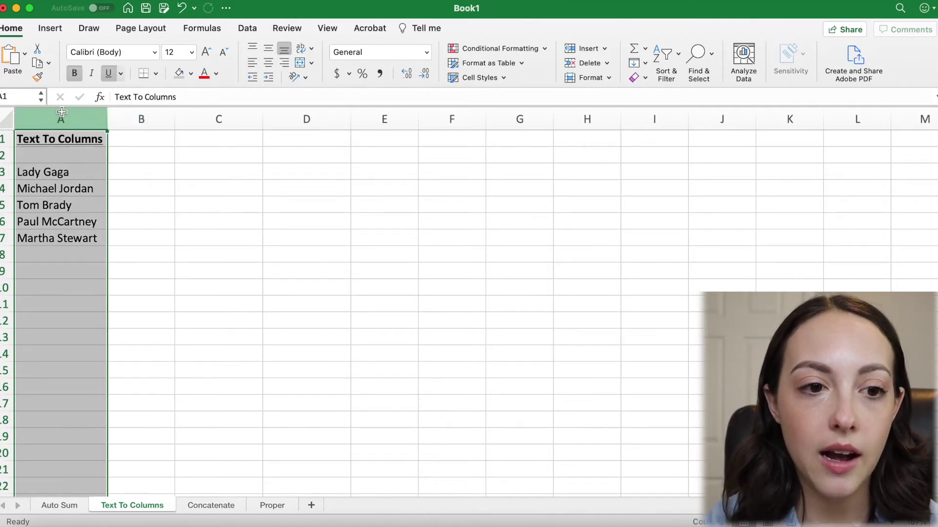
pyautogui.click(247, 28)
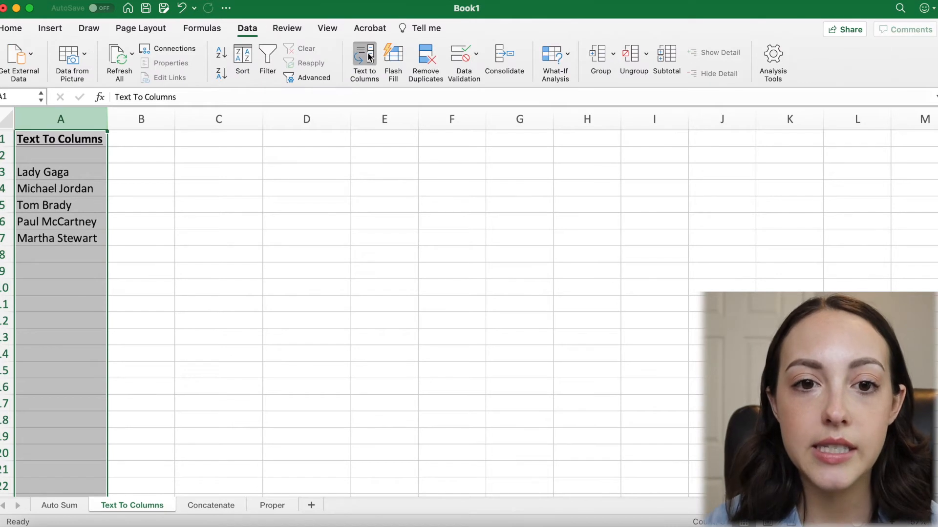
pyautogui.click(367, 52)
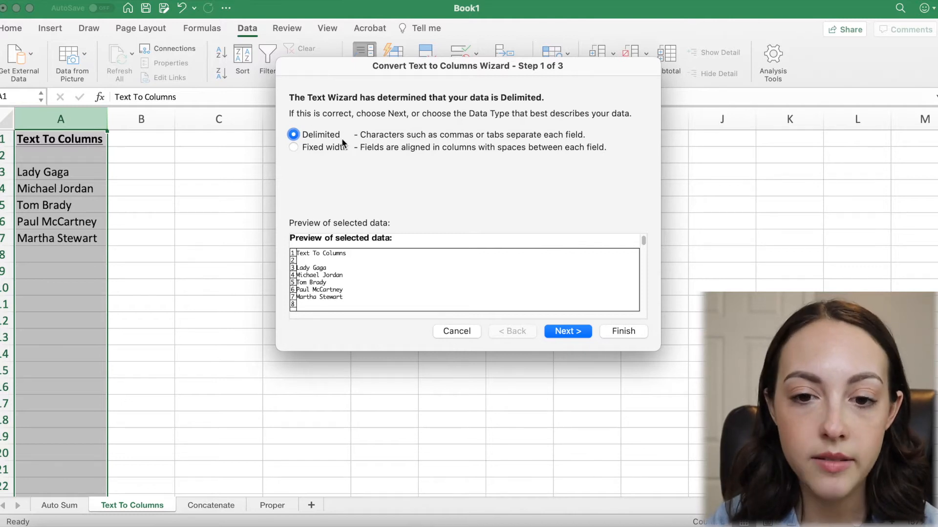
pyautogui.click(568, 331)
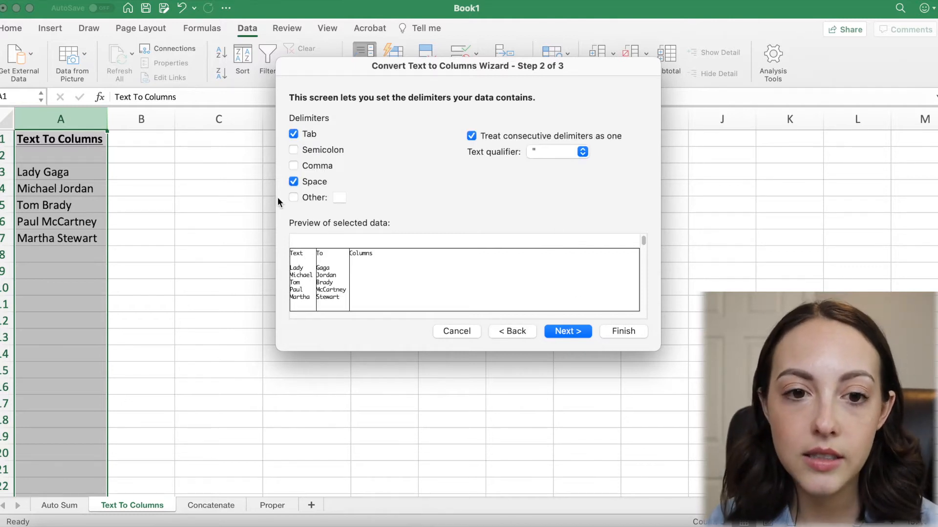
# Split the names at spaces so first names stay in A and last names fill column B.
pyautogui.click(294, 182)
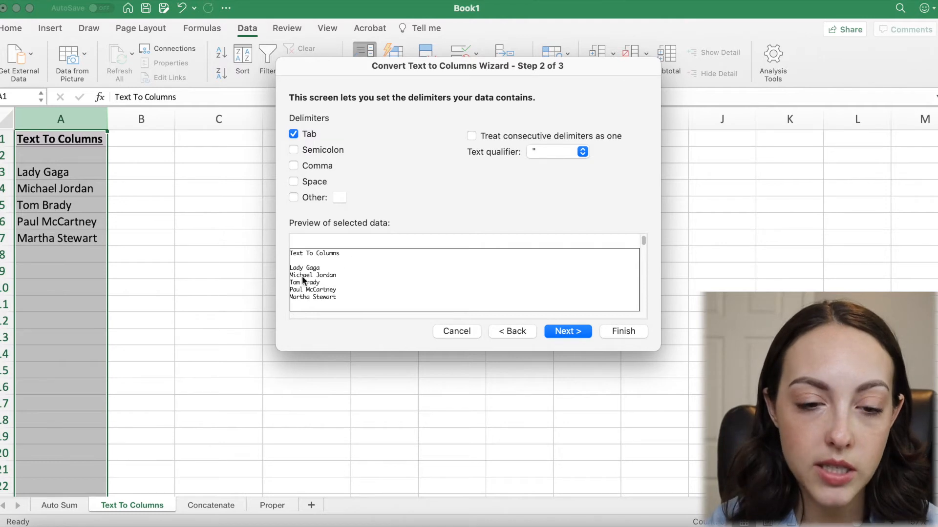
pyautogui.click(293, 181)
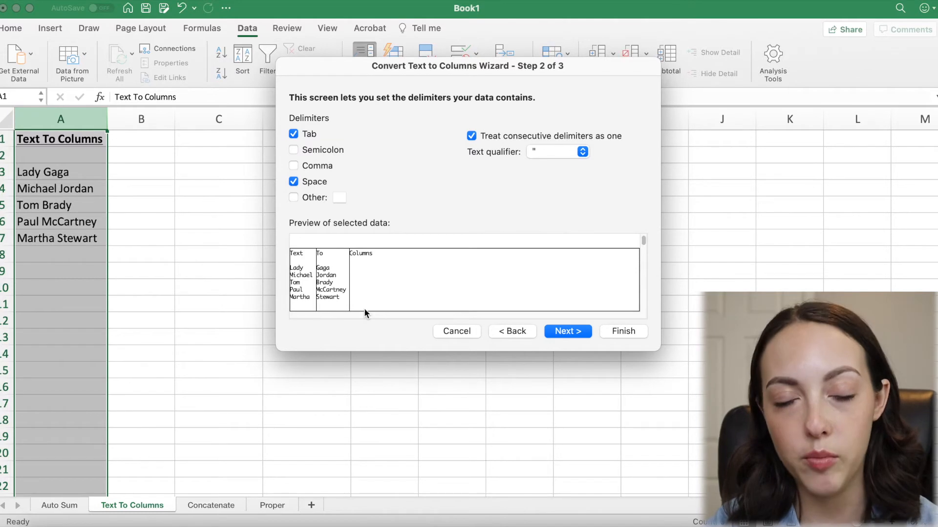
pyautogui.click(568, 332)
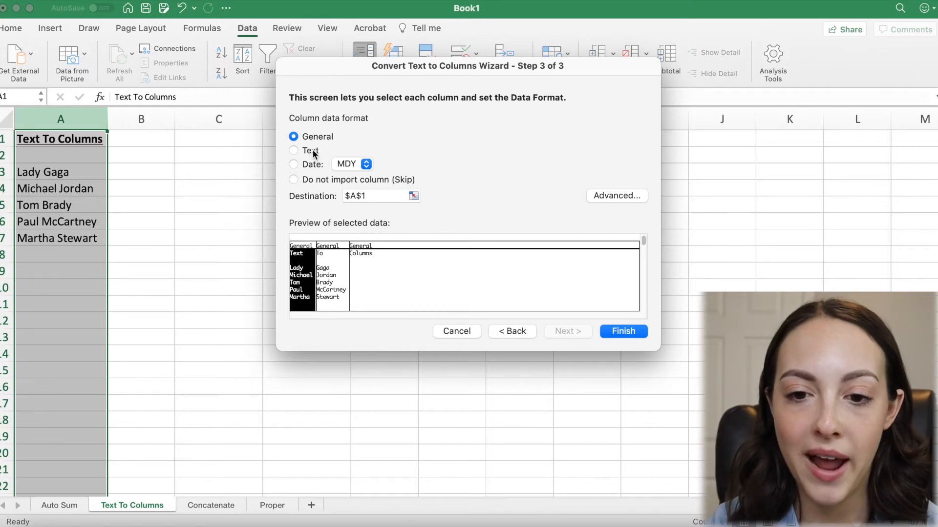
pyautogui.click(621, 331)
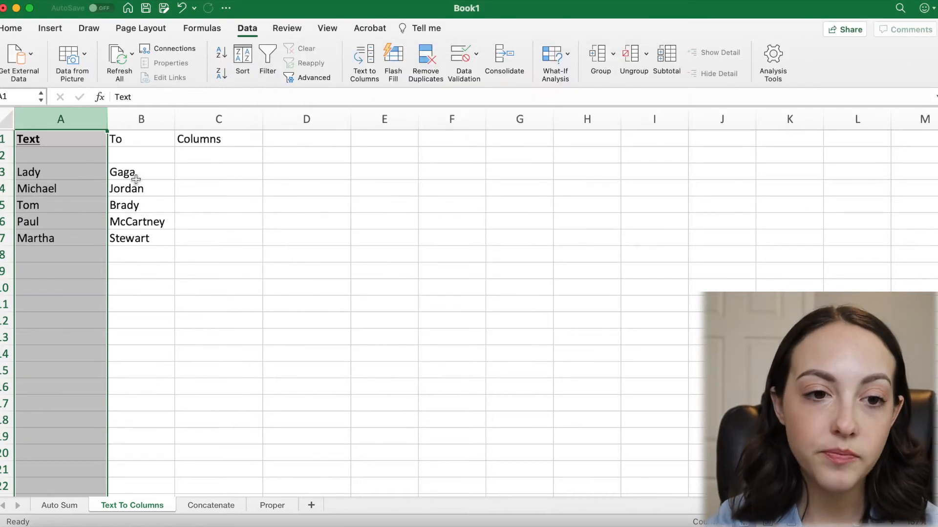
# Inspect the split first and last names such as Lady, Gaga and Jordan, ending on empty B2.
pyautogui.click(145, 194)
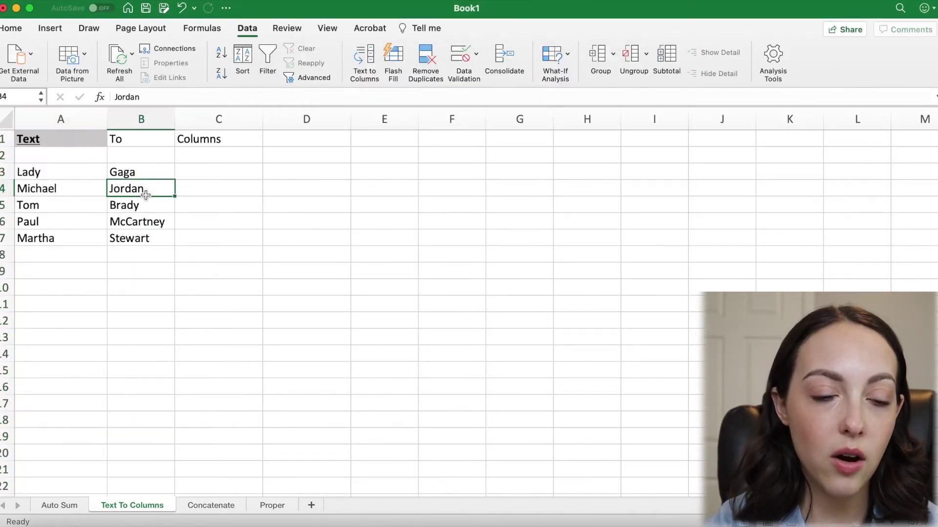
pyautogui.click(48, 177)
pyautogui.click(129, 176)
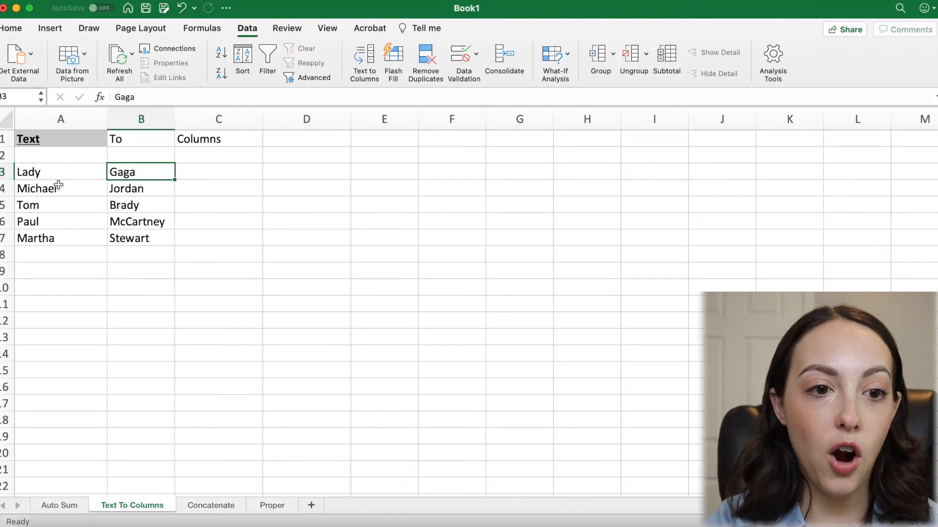
pyautogui.click(44, 172)
pyautogui.click(124, 162)
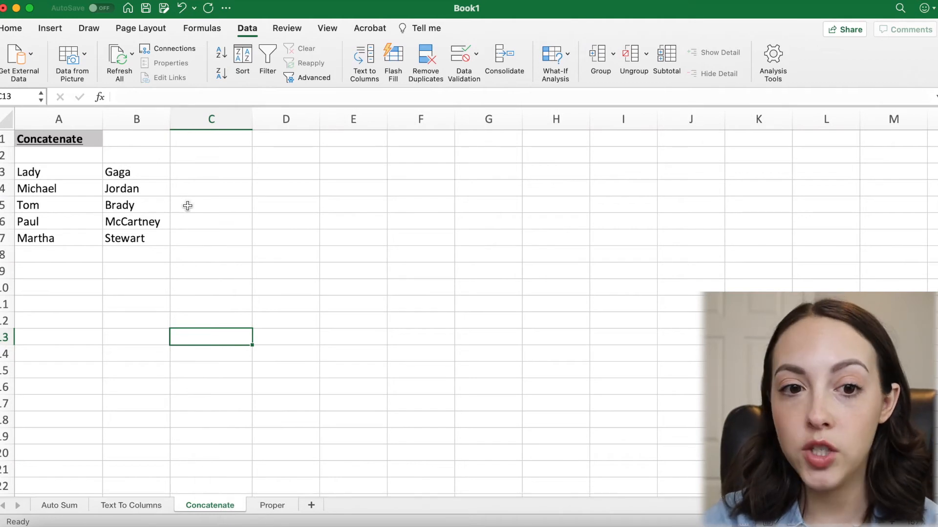
# Enter =CONCAT(A3,B3) in C3, joining the names as LadyGaga without a space.
pyautogui.click(205, 171)
pyautogui.write('=')
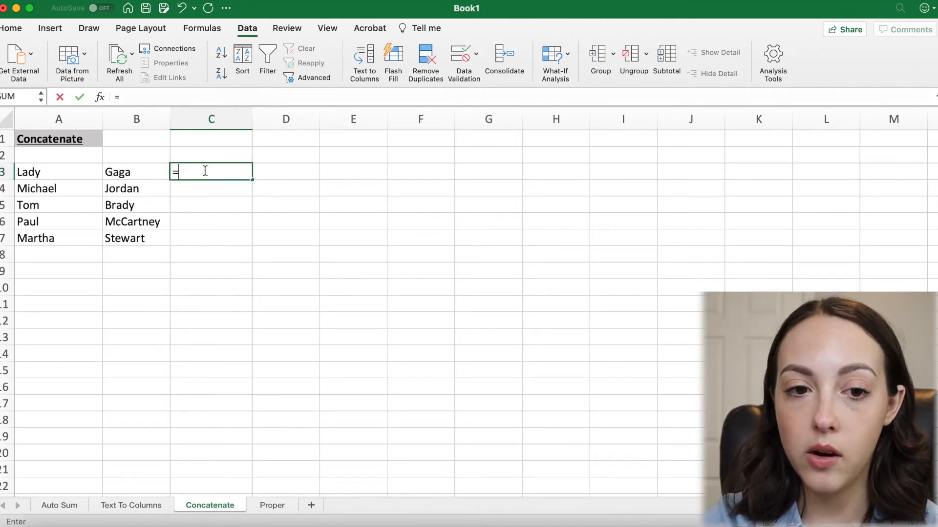
pyautogui.write('co')
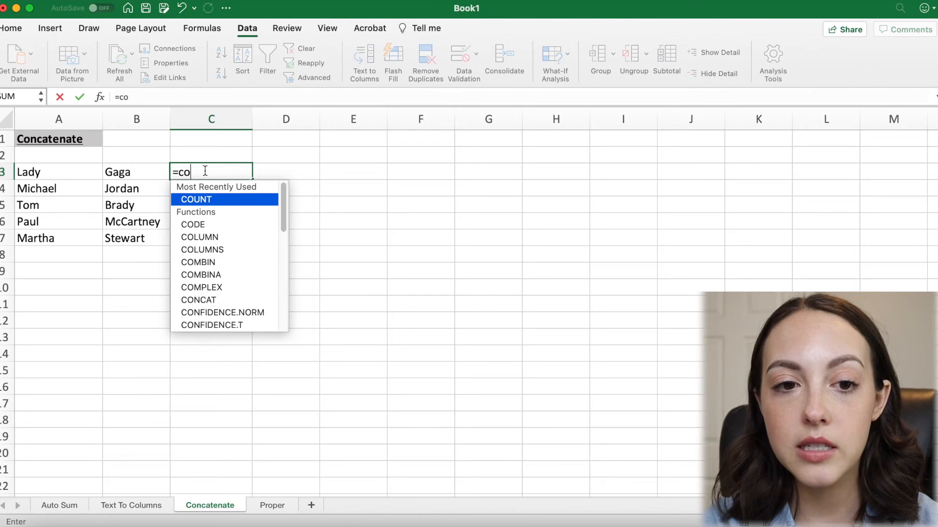
pyautogui.write('nca')
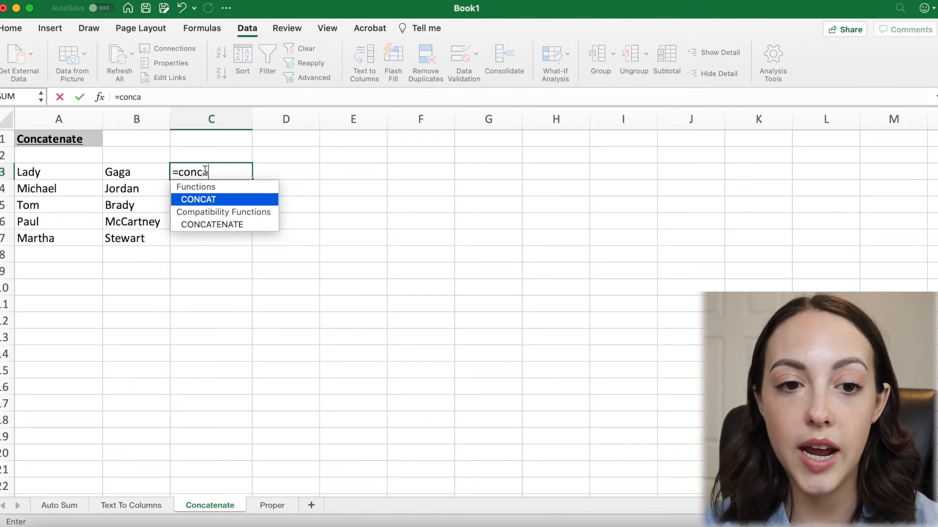
pyautogui.write('t')
pyautogui.doubleClick(213, 198)
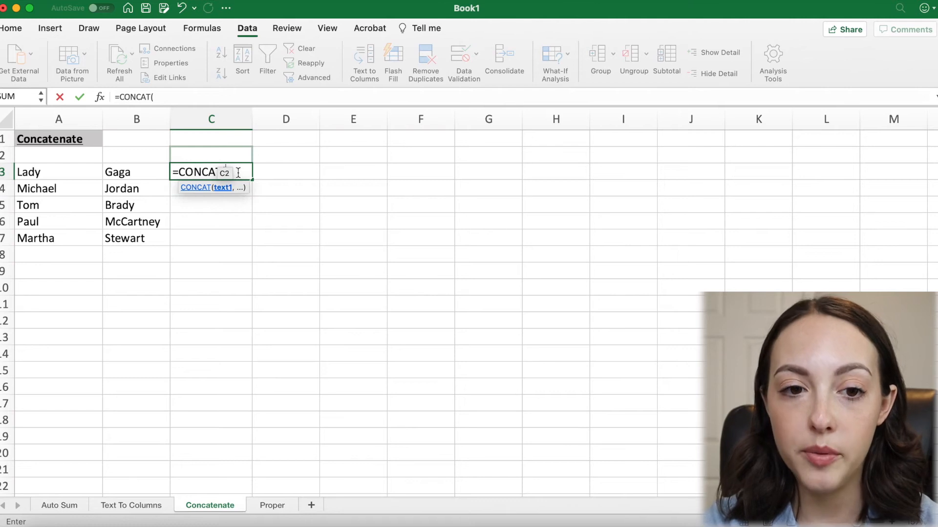
pyautogui.click(43, 172)
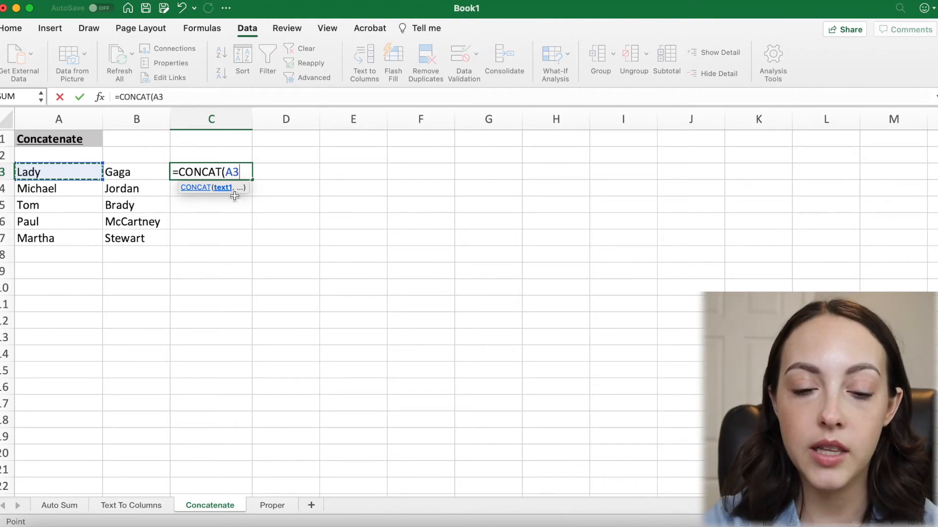
pyautogui.write(',')
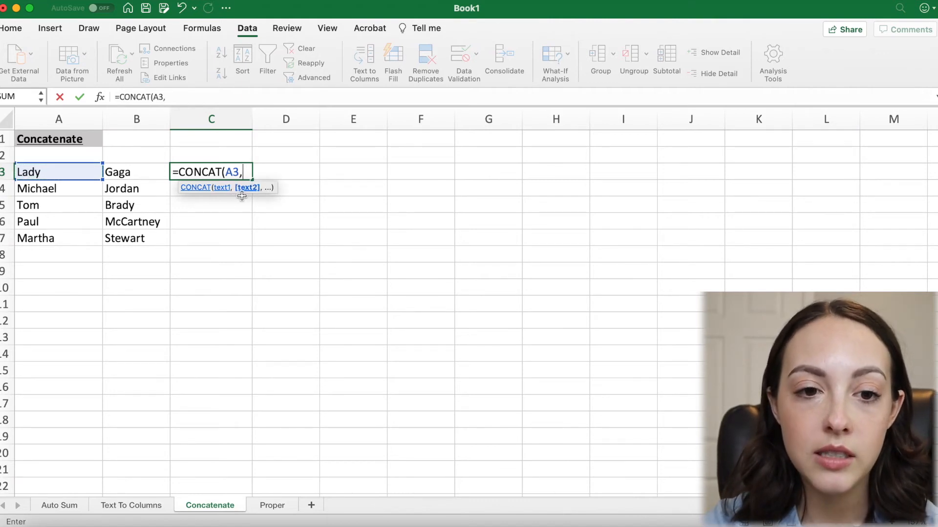
pyautogui.click(141, 172)
pyautogui.write(')')
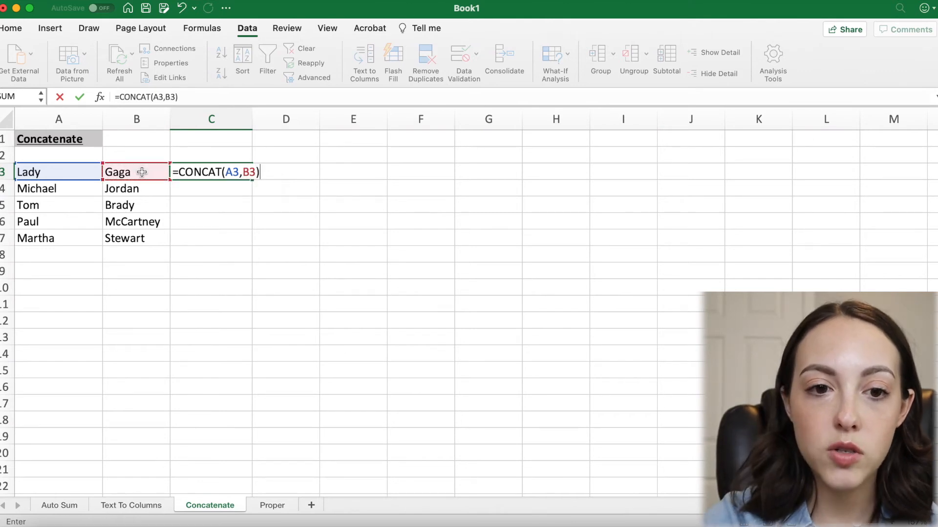
pyautogui.press('Return')
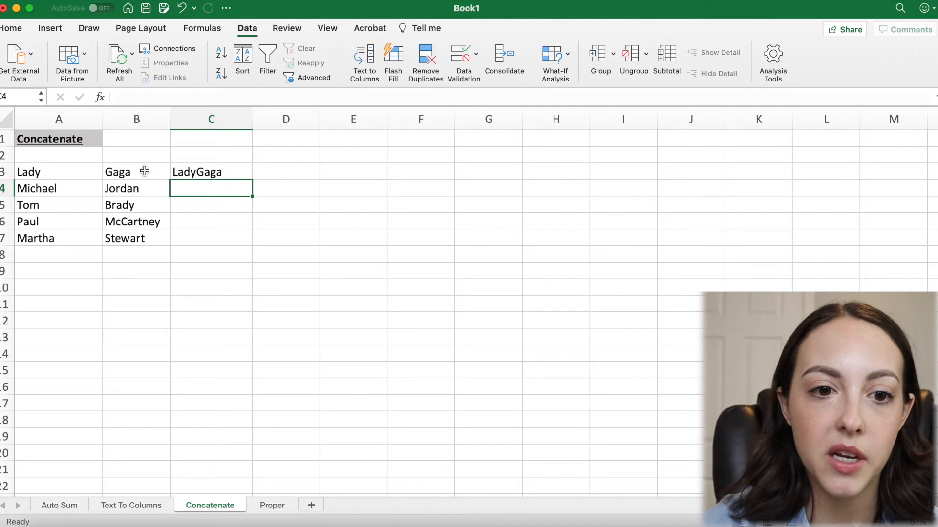
# Review the CONCAT formula in C3 and clear it from the cell.
pyautogui.doubleClick(219, 172)
pyautogui.press('Escape')
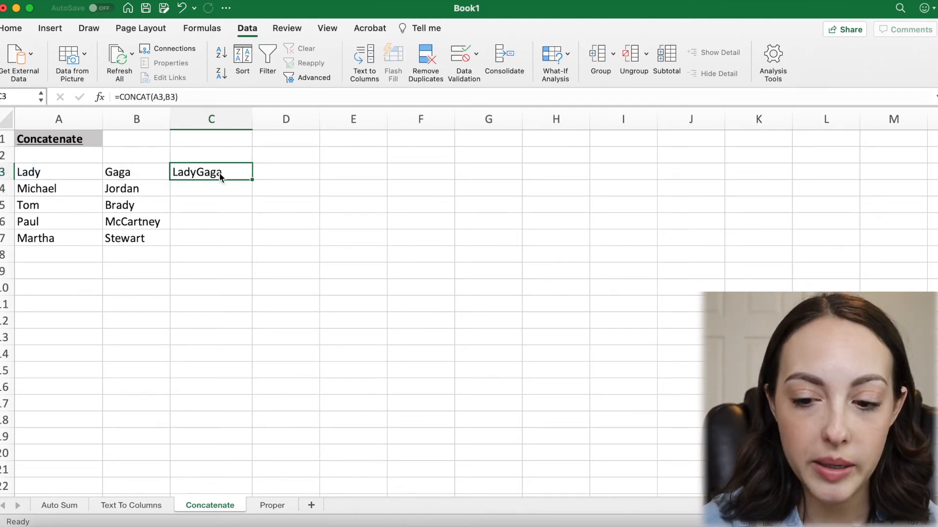
pyautogui.press('Delete')
pyautogui.write('=')
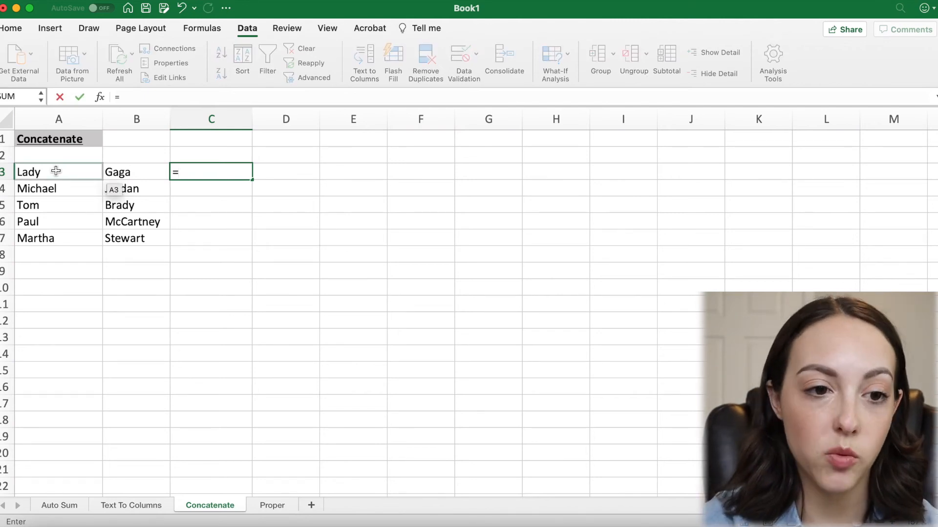
# Enter =A3&" "&B3 in C3 so it shows Lady Gaga with a space.
pyautogui.click(55, 171)
pyautogui.write('&')
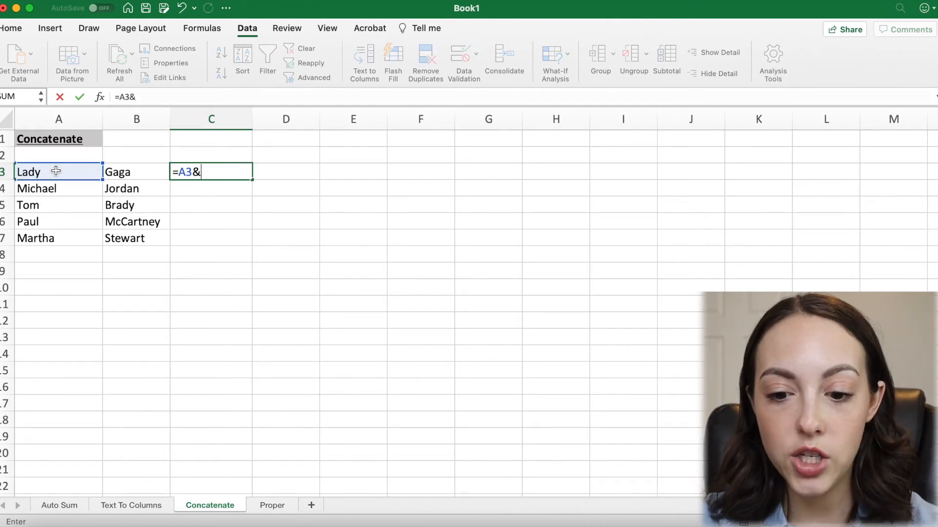
pyautogui.write('" "&')
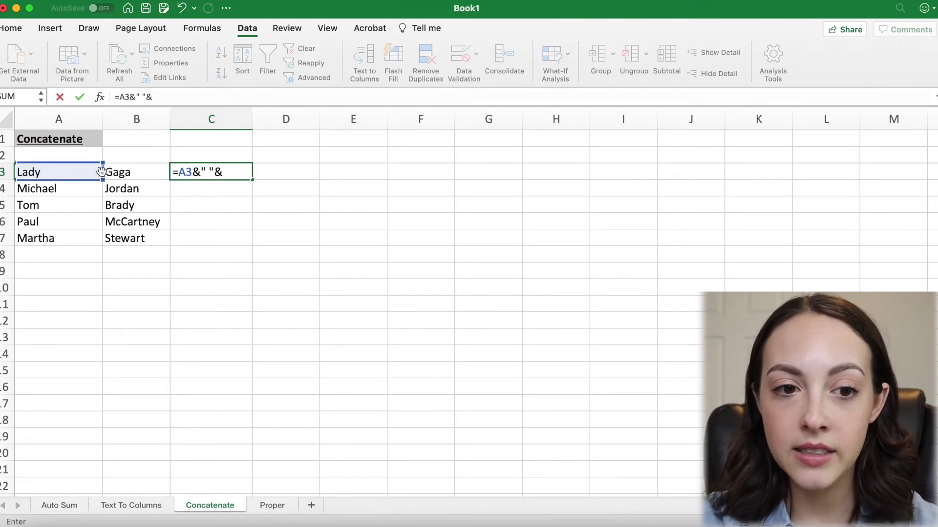
pyautogui.write('&B3')
pyautogui.click(118, 173)
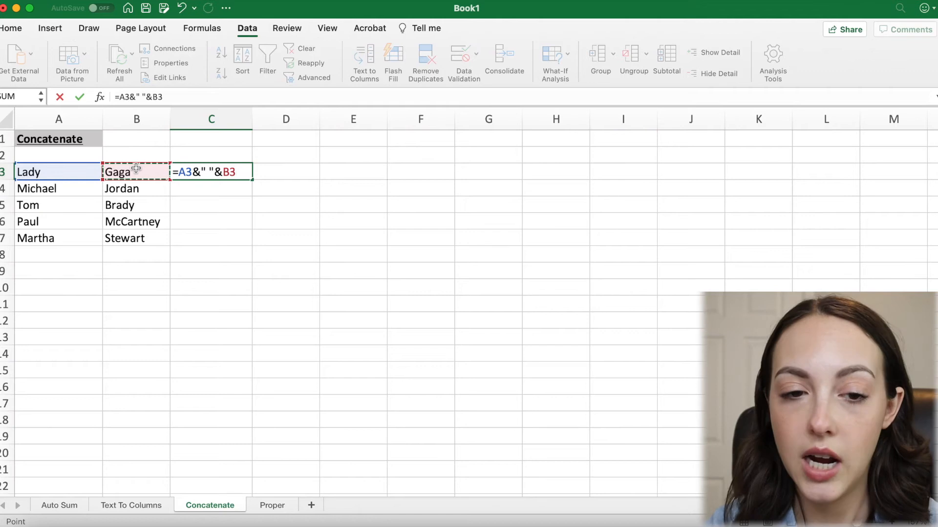
pyautogui.press('Return')
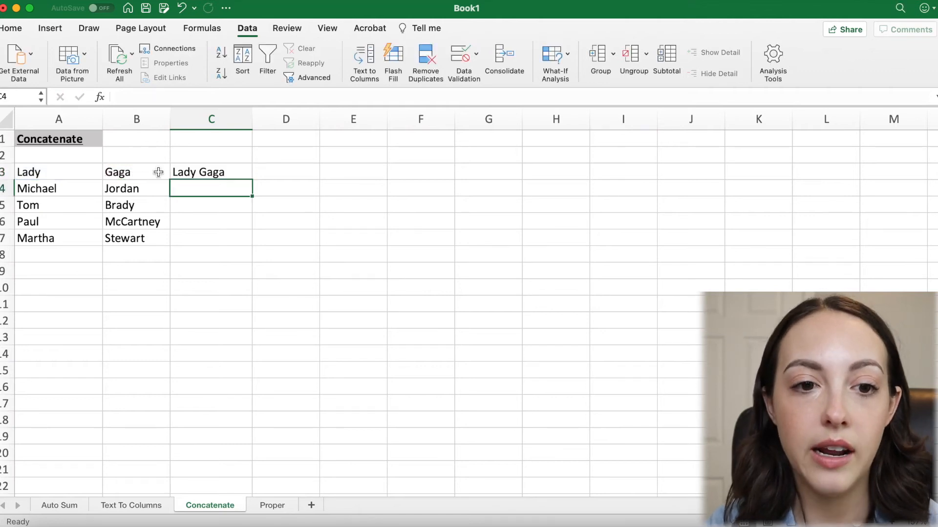
pyautogui.click(212, 174)
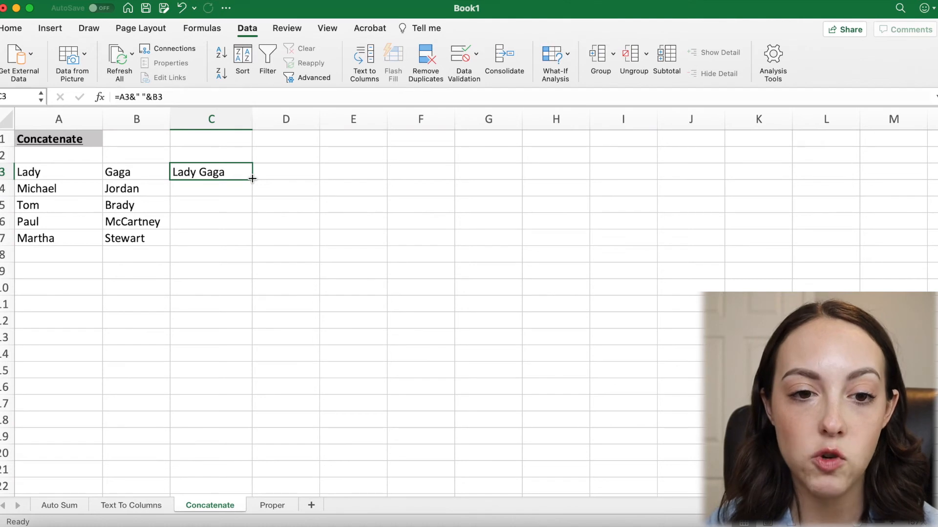
# Fill the full-name formula from C3 down to C7 and check Michael Jordan's copied formula.
pyautogui.doubleClick(252, 178)
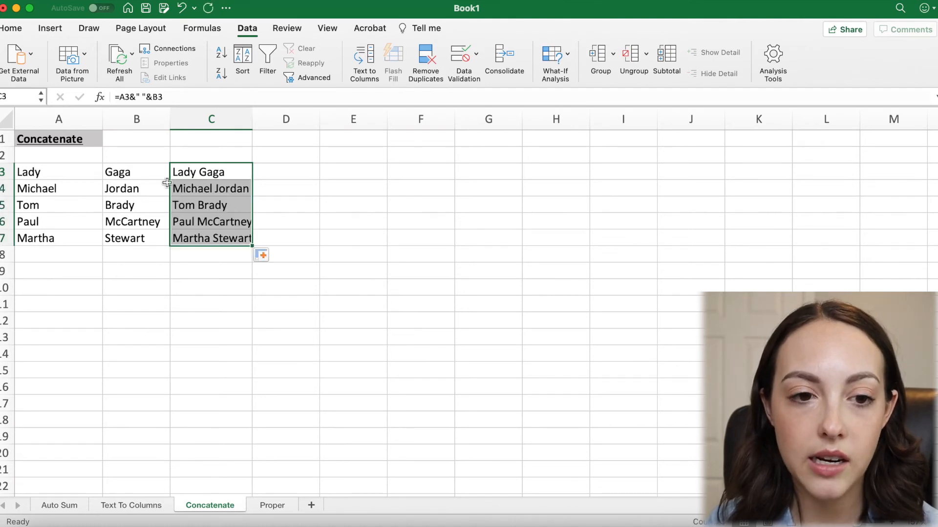
pyautogui.click(217, 257)
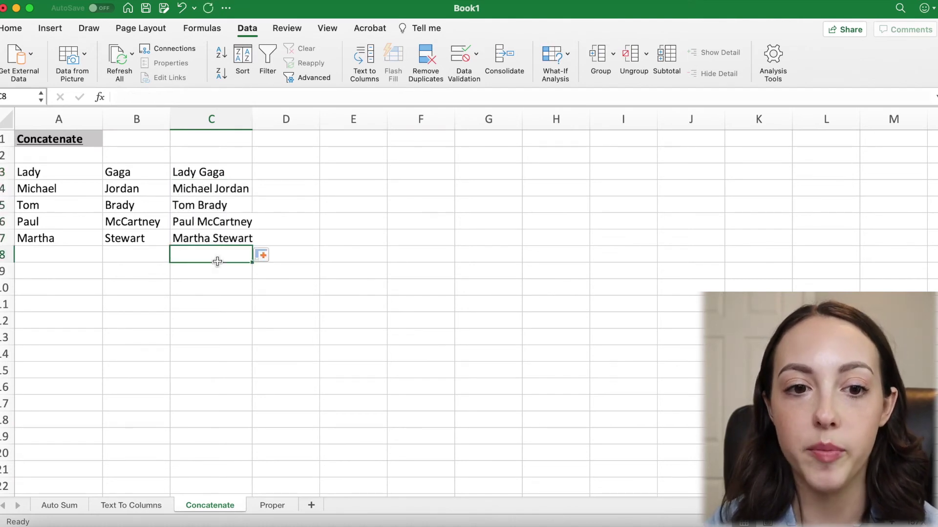
pyautogui.click(215, 192)
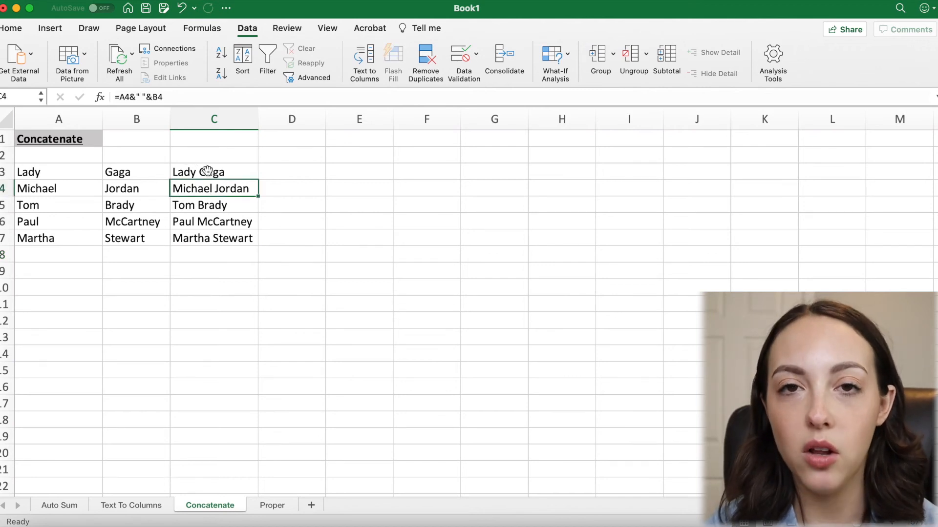
pyautogui.click(206, 118)
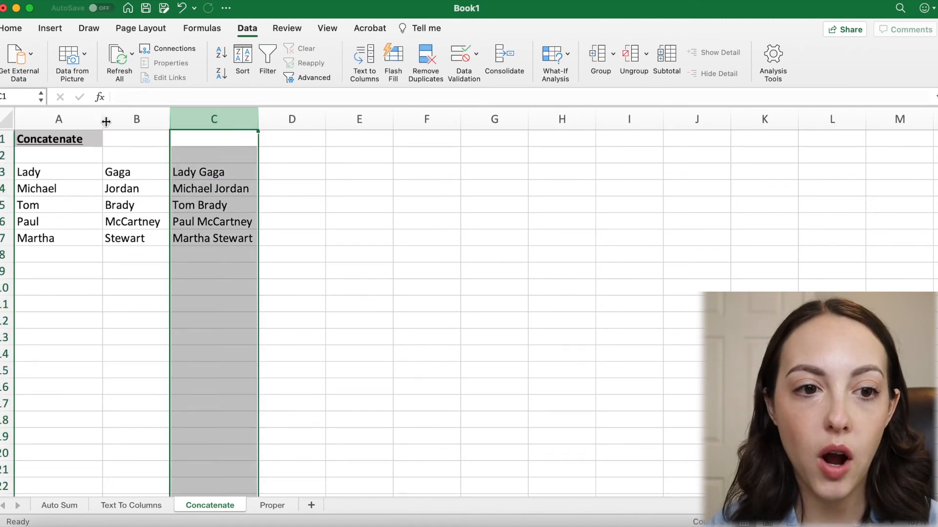
pyautogui.moveTo(58, 119); pyautogui.dragTo(147, 118)
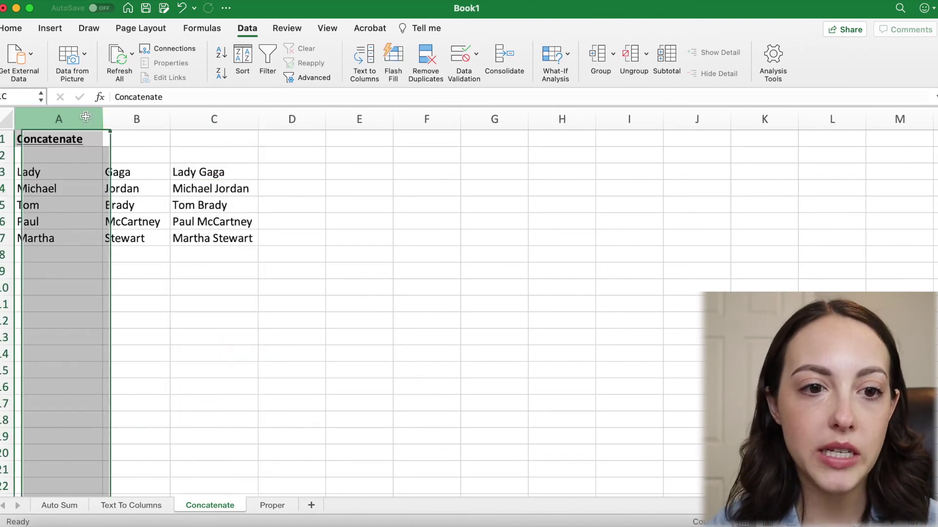
pyautogui.rightClick(147, 117)
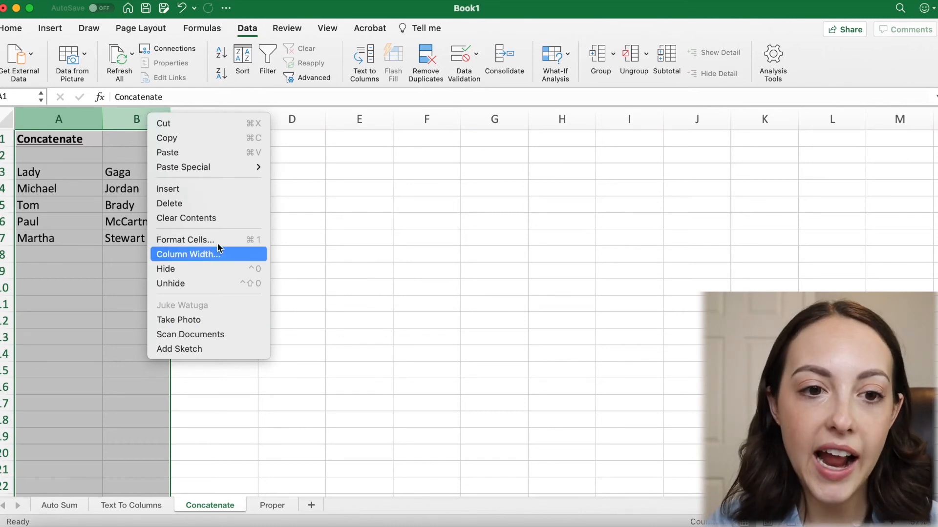
pyautogui.click(205, 203)
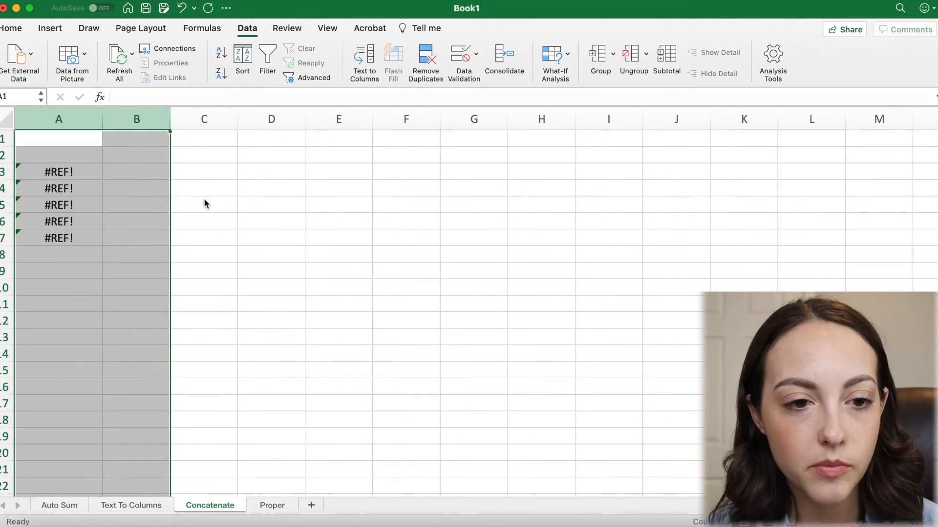
pyautogui.click(69, 173)
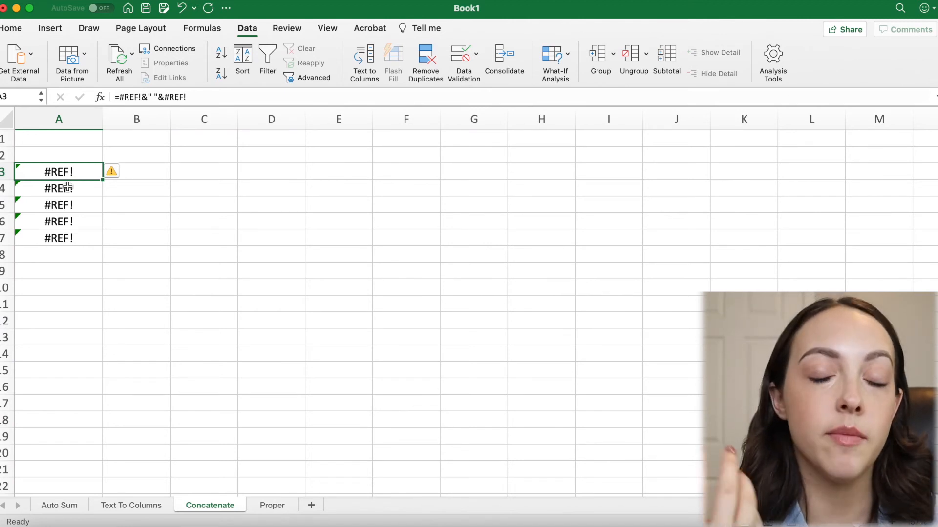
pyautogui.press('super+z')
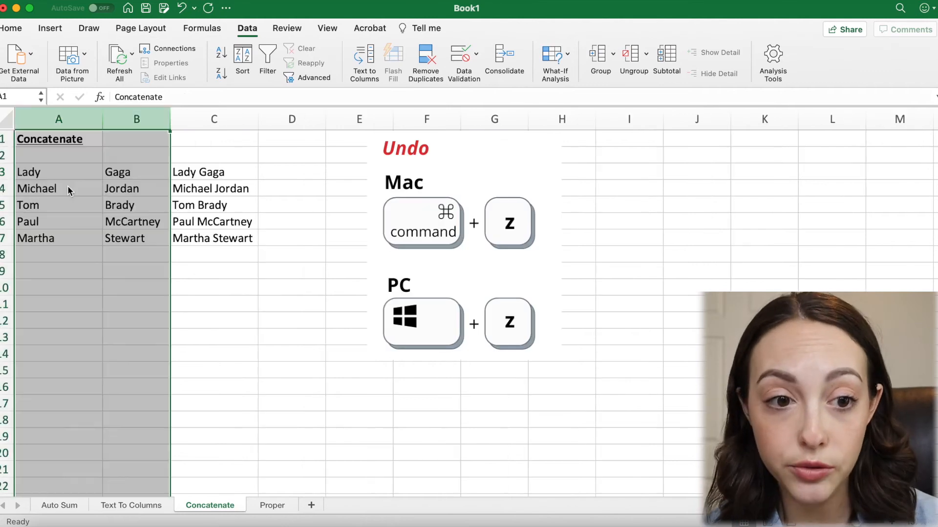
pyautogui.click(209, 173)
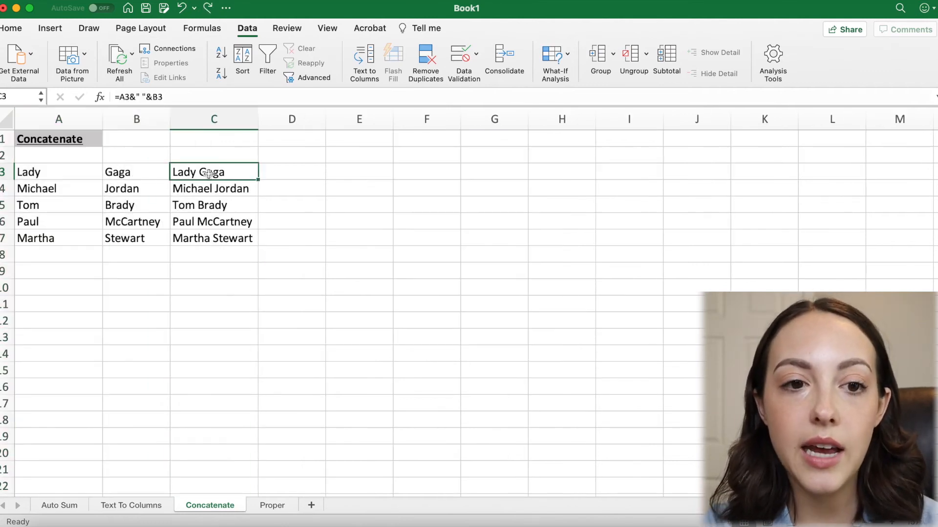
pyautogui.click(67, 170)
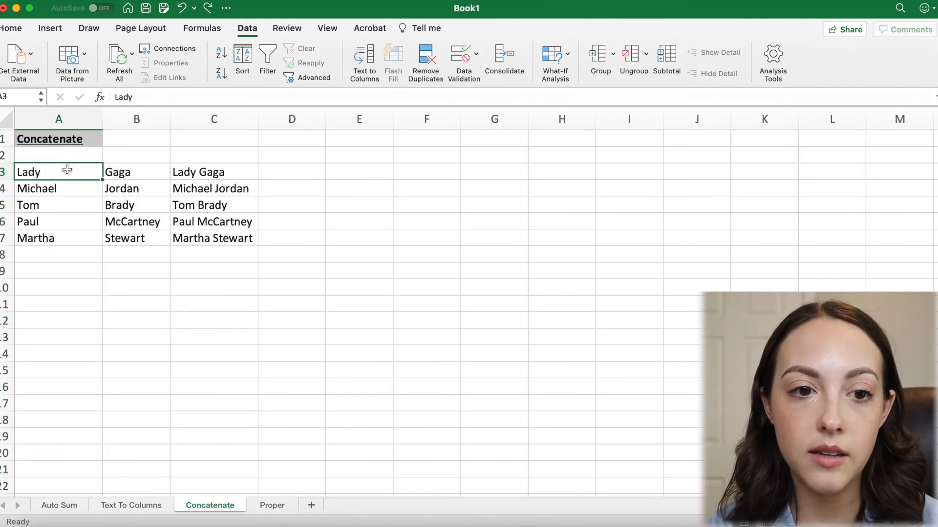
pyautogui.click(112, 171)
pyautogui.click(76, 167)
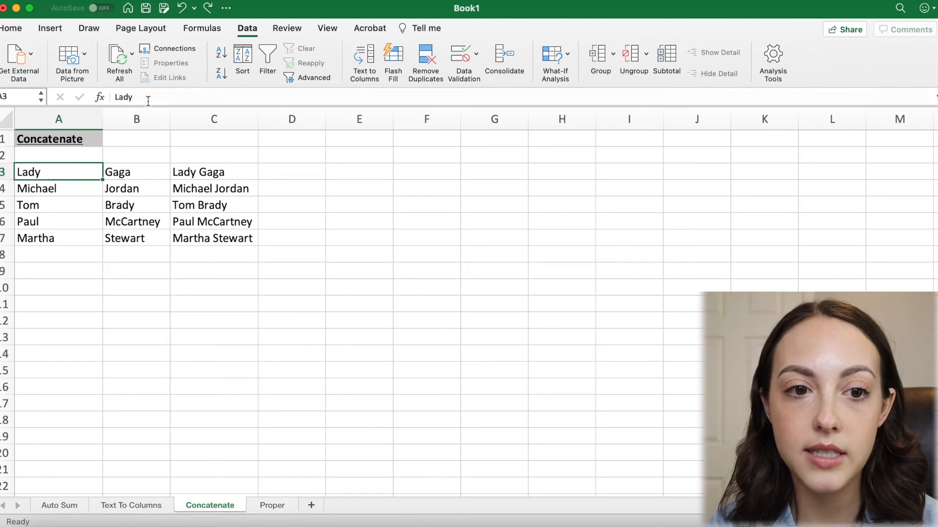
pyautogui.click(220, 171)
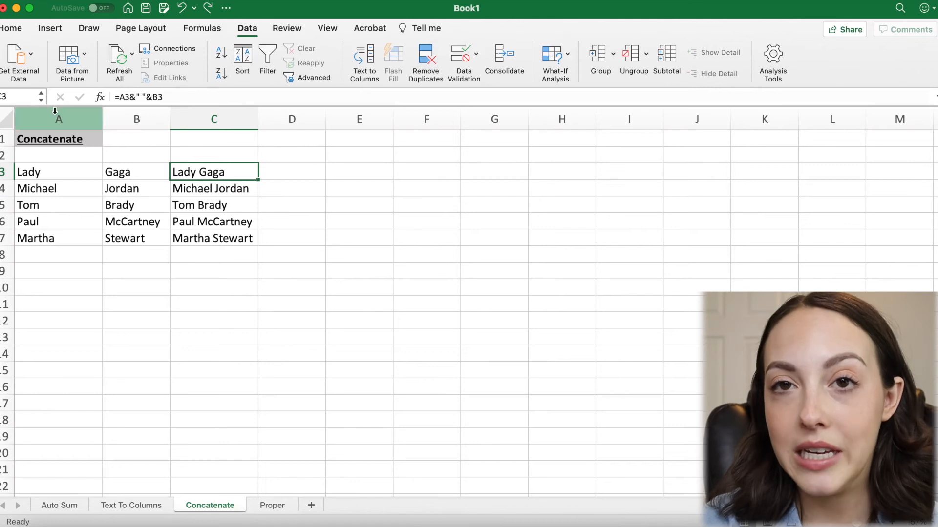
pyautogui.click(204, 117)
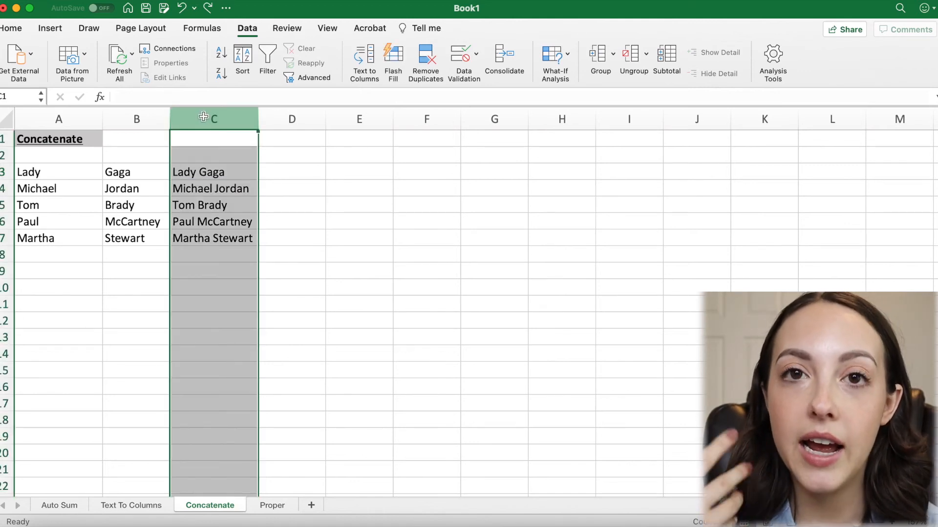
# Copy column C and paste it back as values so the full names become plain text.
pyautogui.rightClick(203, 117)
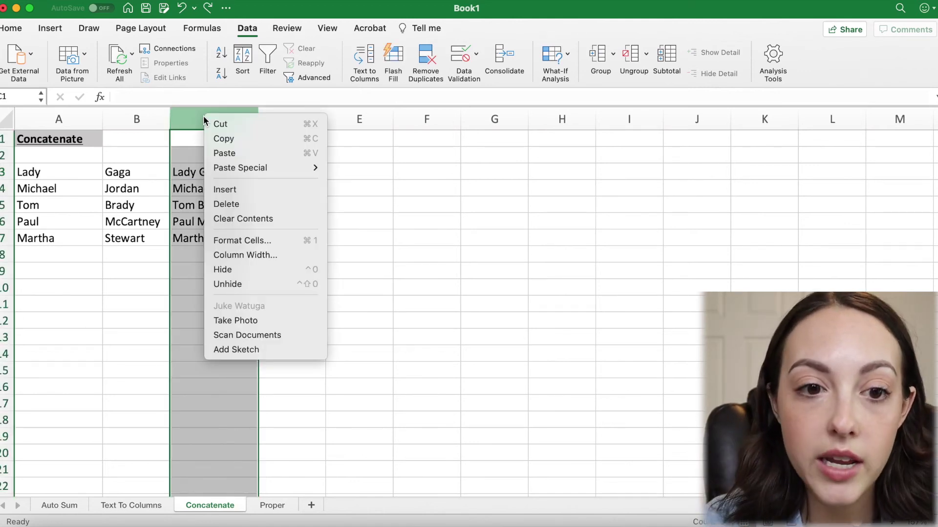
pyautogui.click(319, 138)
pyautogui.rightClick(210, 159)
pyautogui.moveTo(247, 211)
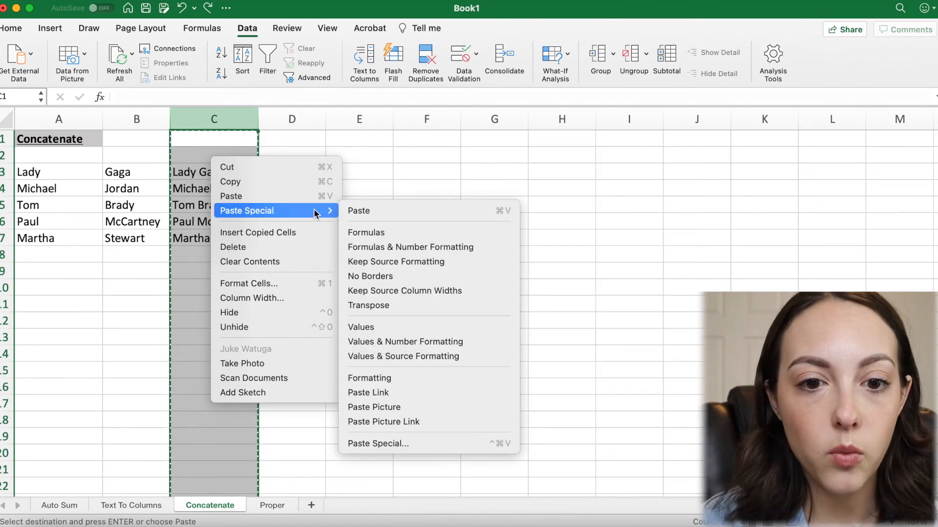
pyautogui.click(384, 330)
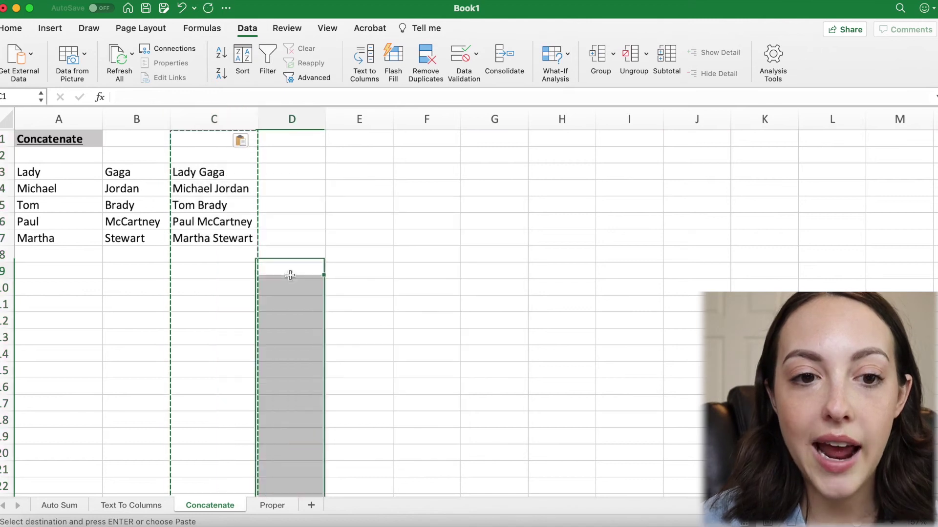
pyautogui.click(211, 172)
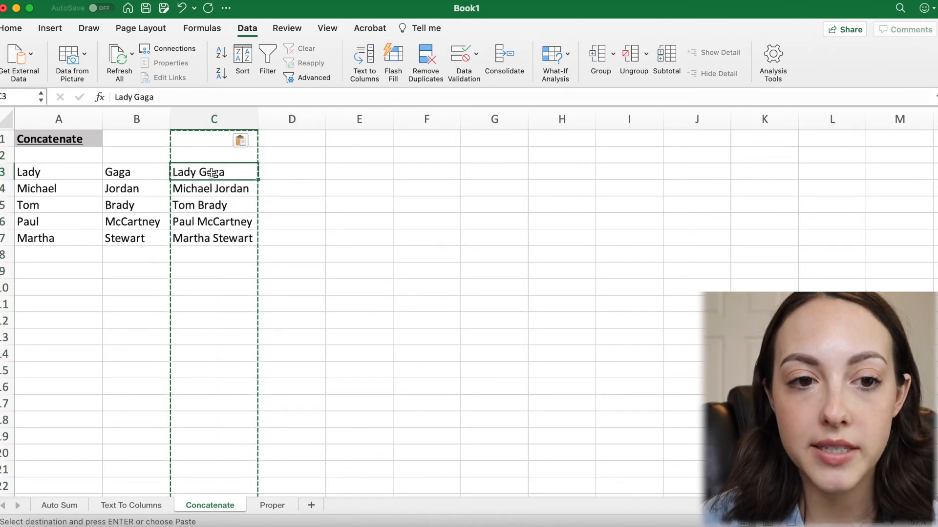
# Check that C3 now holds plain text Lady Gaga rather than a formula.
pyautogui.click(156, 97)
pyautogui.doubleClick(157, 97)
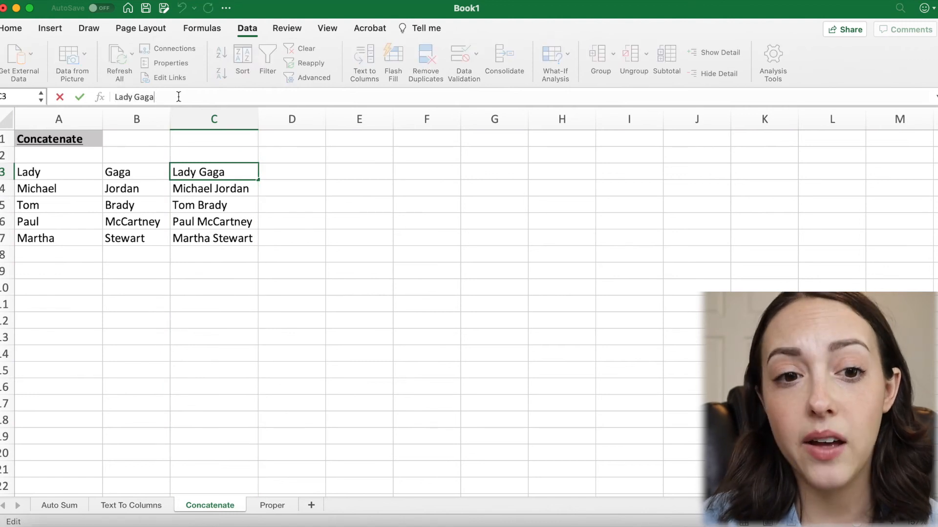
pyautogui.click(213, 270)
# Delete columns A and B, leaving only the full names in column A.
pyautogui.moveTo(59, 119); pyautogui.dragTo(136, 119)
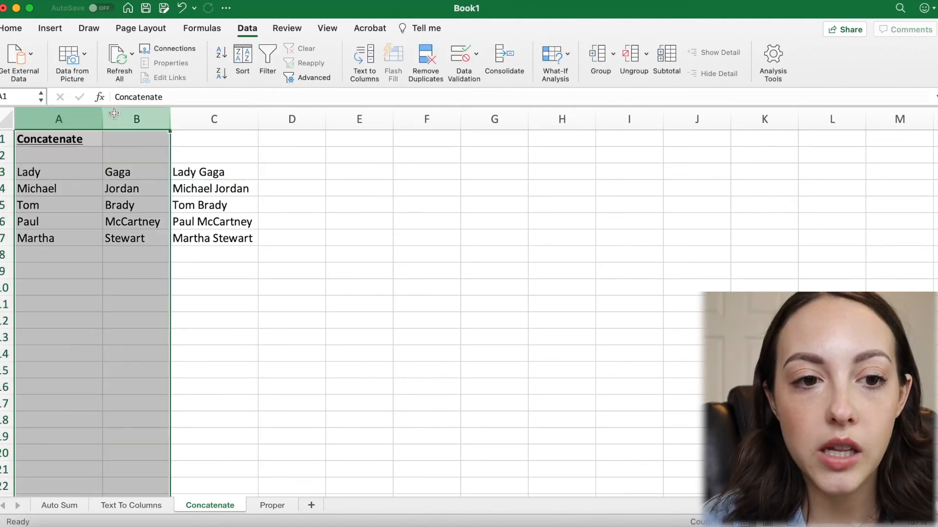
pyautogui.rightClick(115, 118)
pyautogui.click(152, 201)
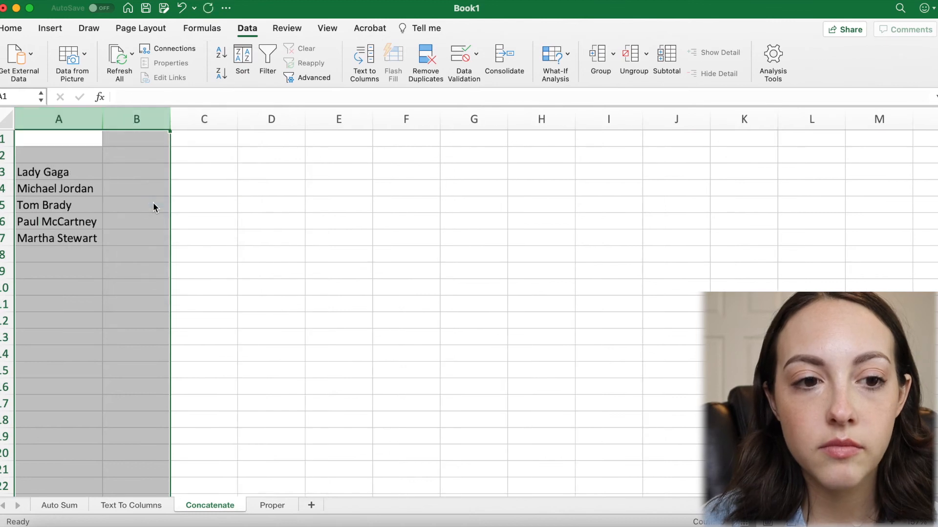
pyautogui.click(64, 162)
# Review the full names through Martha Stewart and switch to the Proper sheet.
pyautogui.moveTo(74, 172); pyautogui.dragTo(70, 250)
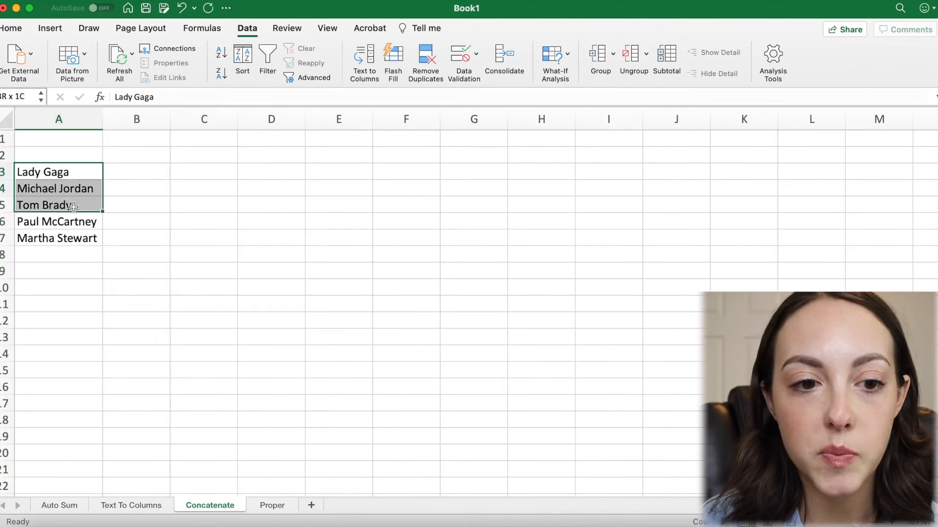
pyautogui.click(74, 240)
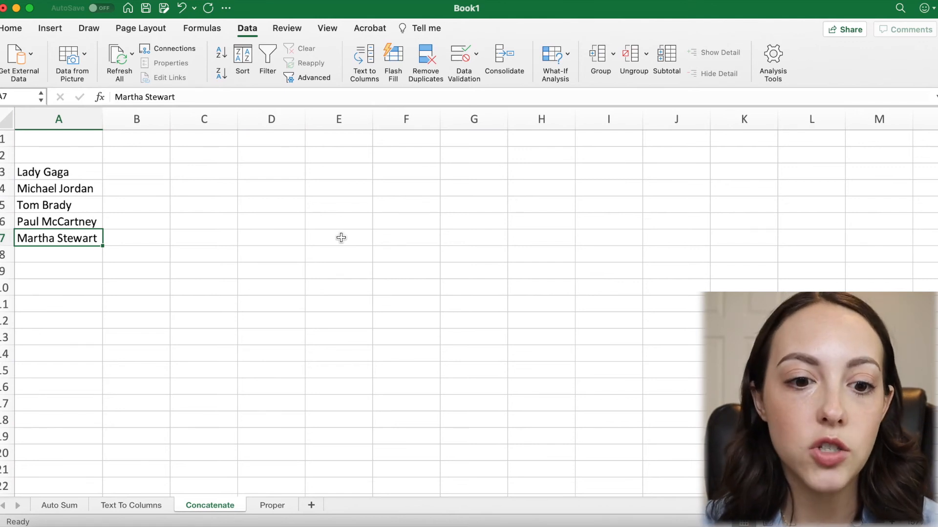
pyautogui.click(267, 507)
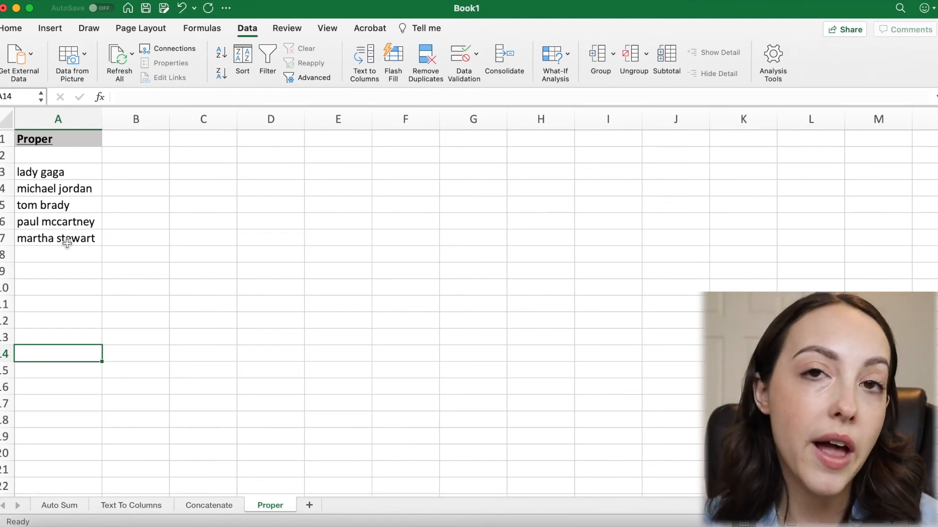
# Enter =PROPER(A3) in B3 to capitalize lady gaga.
pyautogui.click(173, 176)
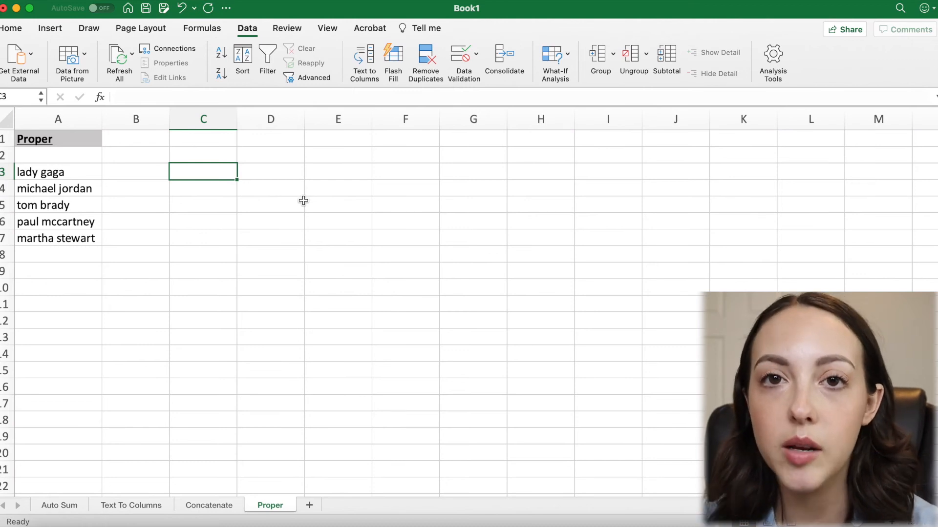
pyautogui.click(131, 170)
pyautogui.write('=')
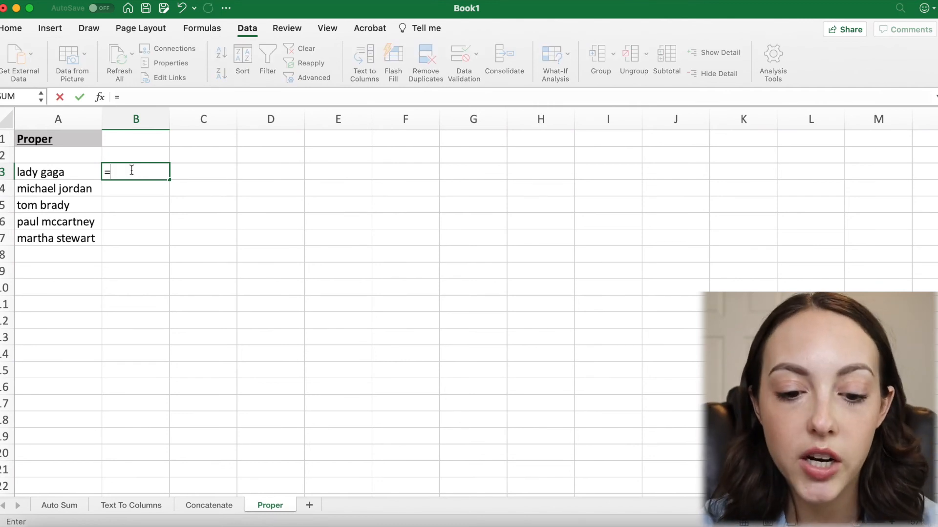
pyautogui.write('prop')
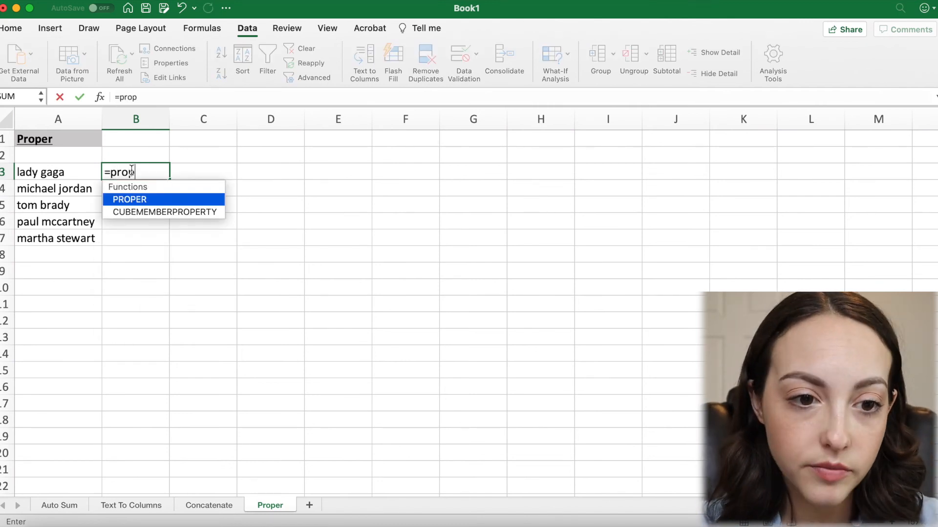
pyautogui.press('Tab')
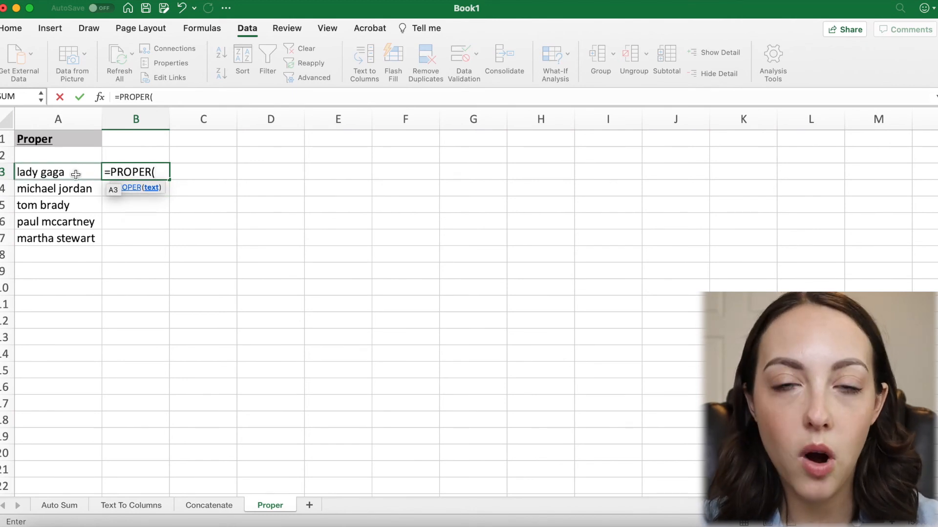
pyautogui.click(76, 174)
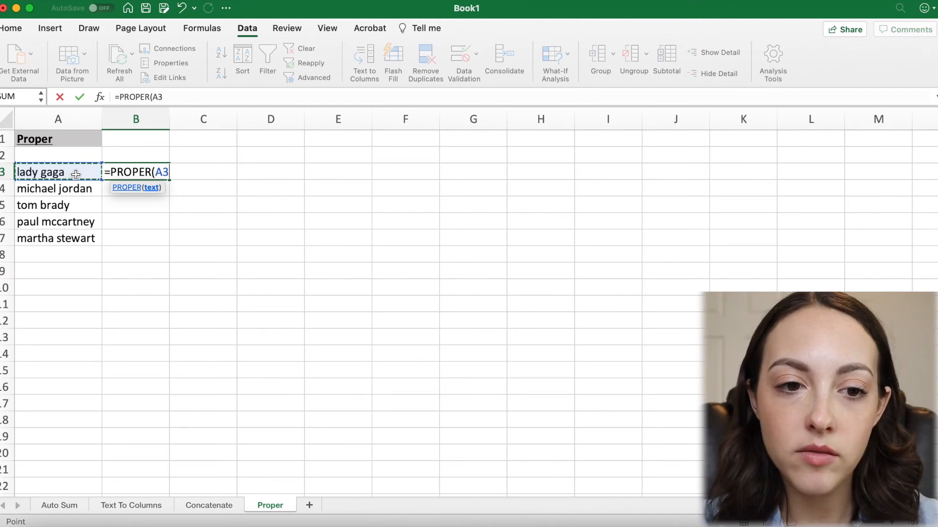
pyautogui.write(')')
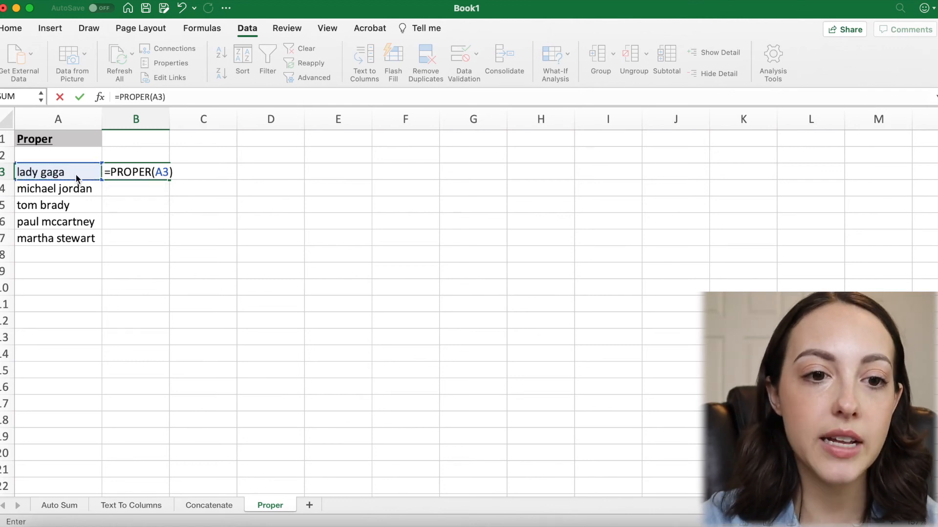
pyautogui.press('Return')
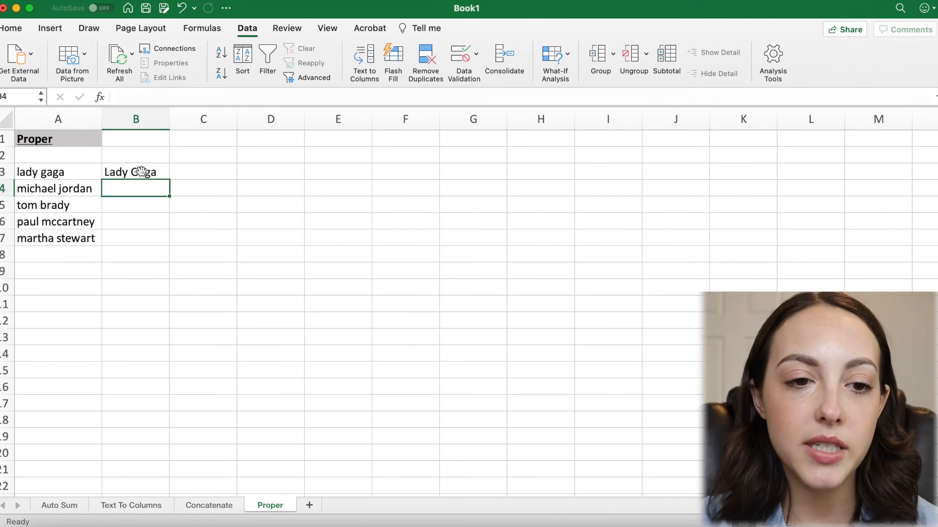
# Fill the PROPER formula down from B3 to B7 for all five names.
pyautogui.click(142, 171)
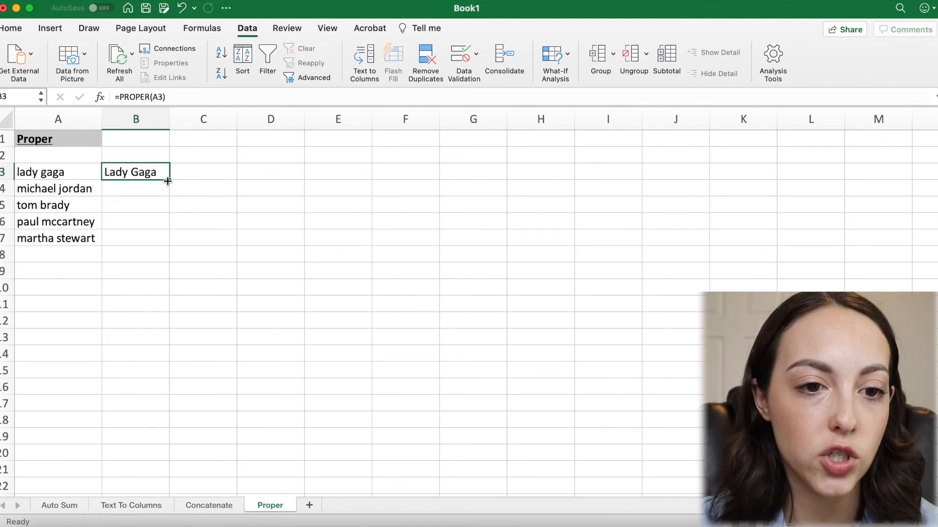
pyautogui.doubleClick(168, 180)
pyautogui.click(146, 254)
pyautogui.doubleClick(170, 119)
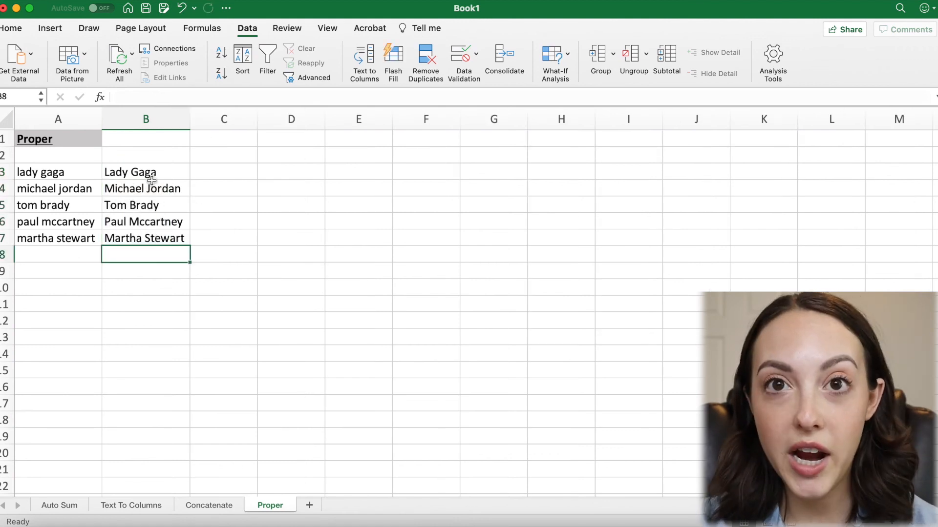
pyautogui.click(51, 136)
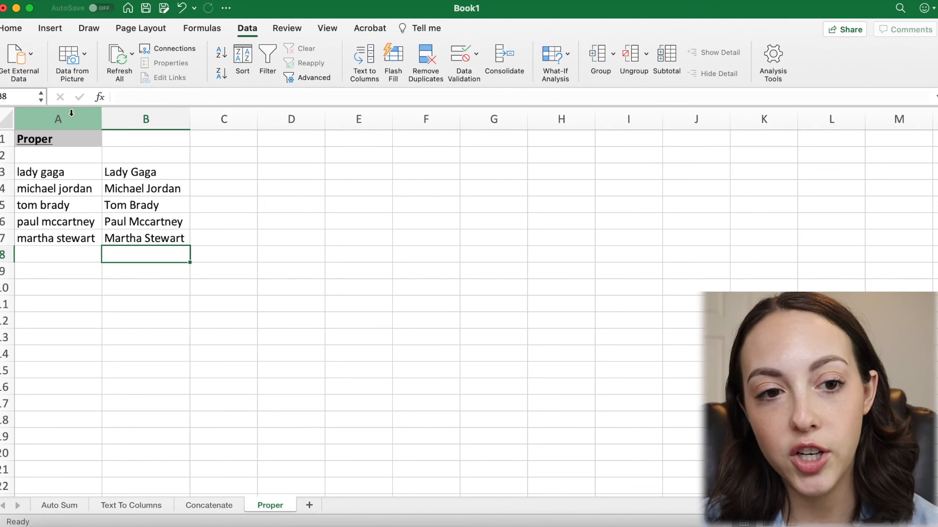
# Paste column B's capitalized names over themselves as plain values.
pyautogui.click(71, 114)
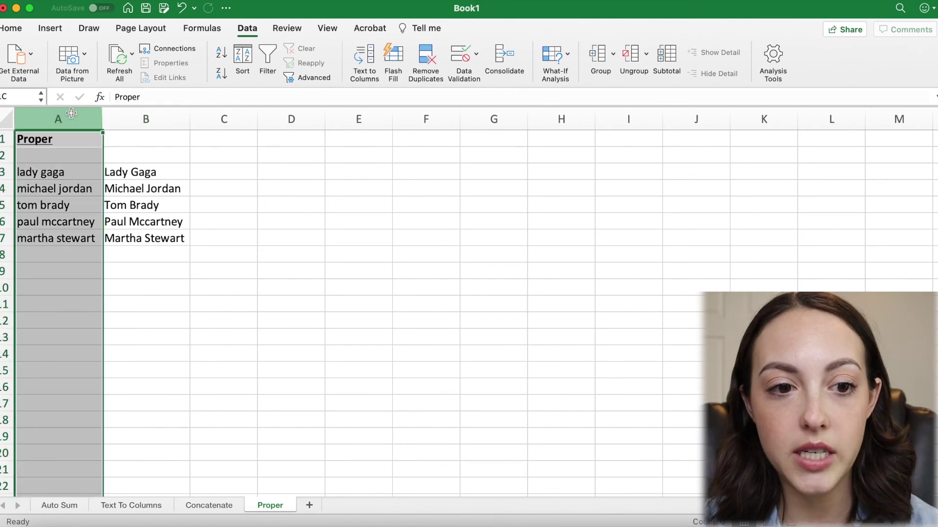
pyautogui.click(136, 119)
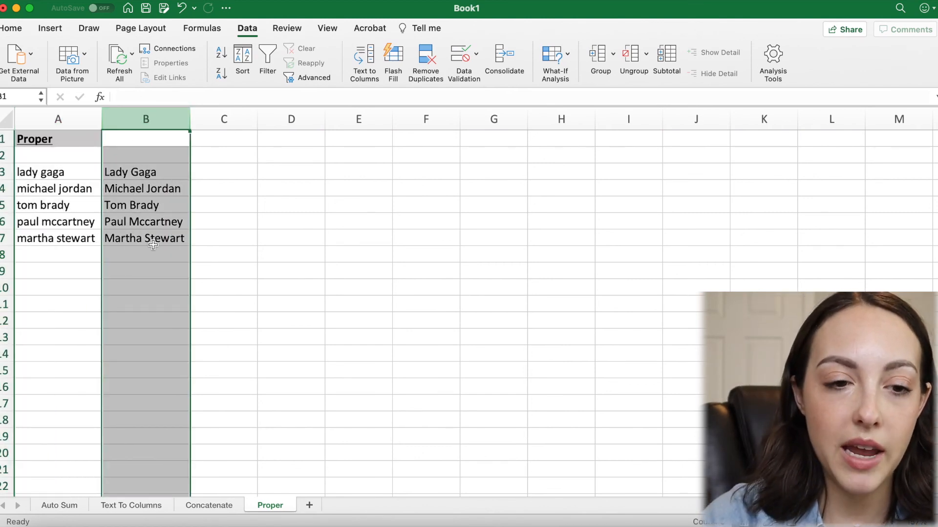
pyautogui.press('super+c')
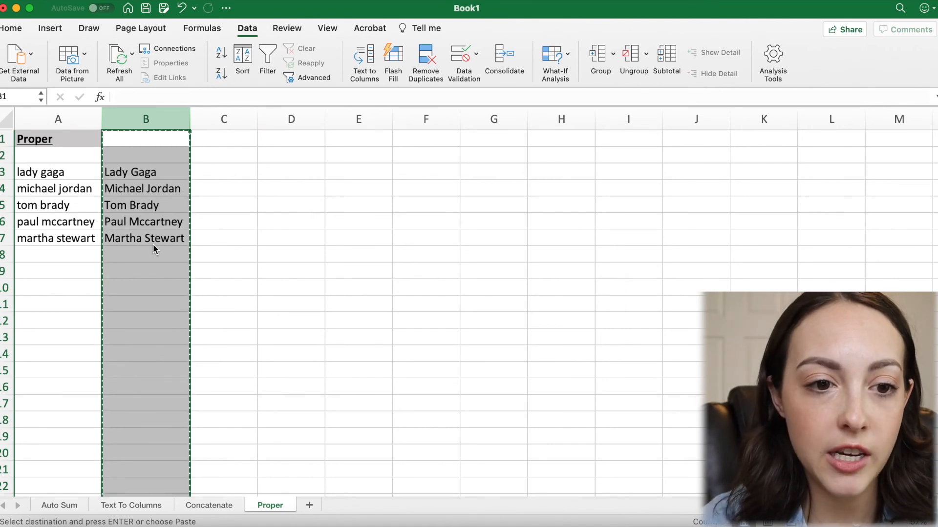
pyautogui.press('ctrl+super+v')
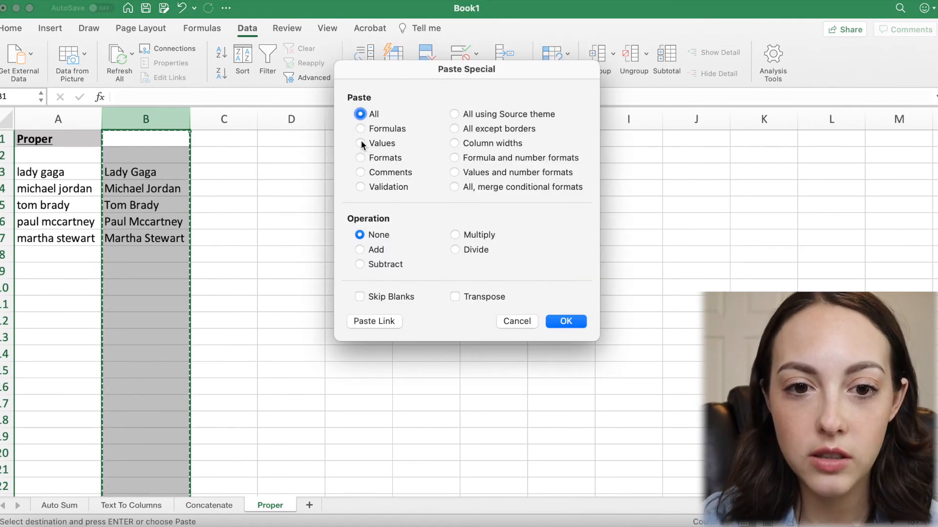
pyautogui.click(360, 143)
pyautogui.click(576, 321)
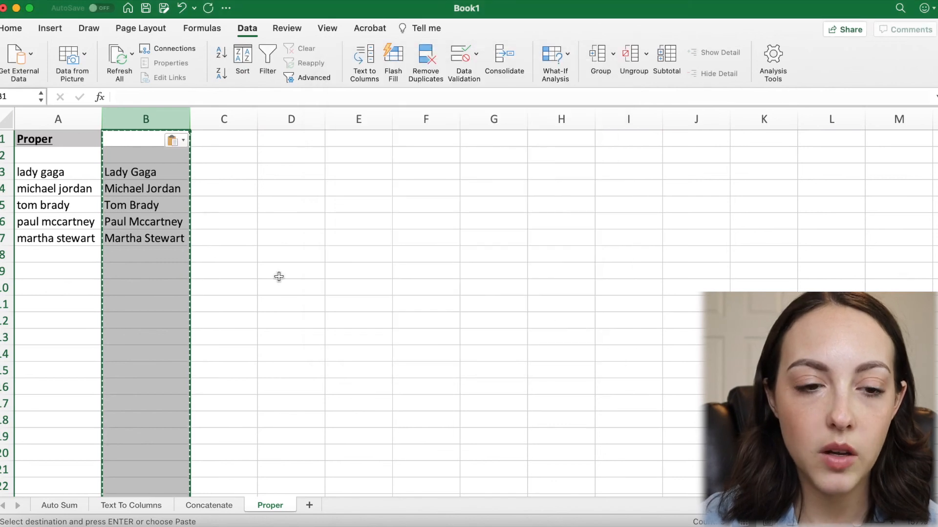
pyautogui.click(215, 251)
# Delete the lowercase-name column A so the capitalized names move to column A.
pyautogui.click(47, 117)
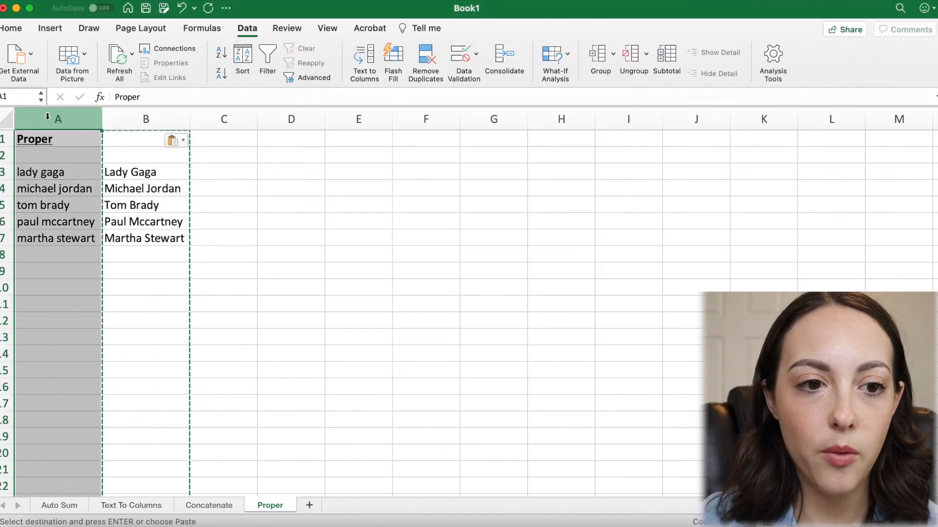
pyautogui.rightClick(47, 118)
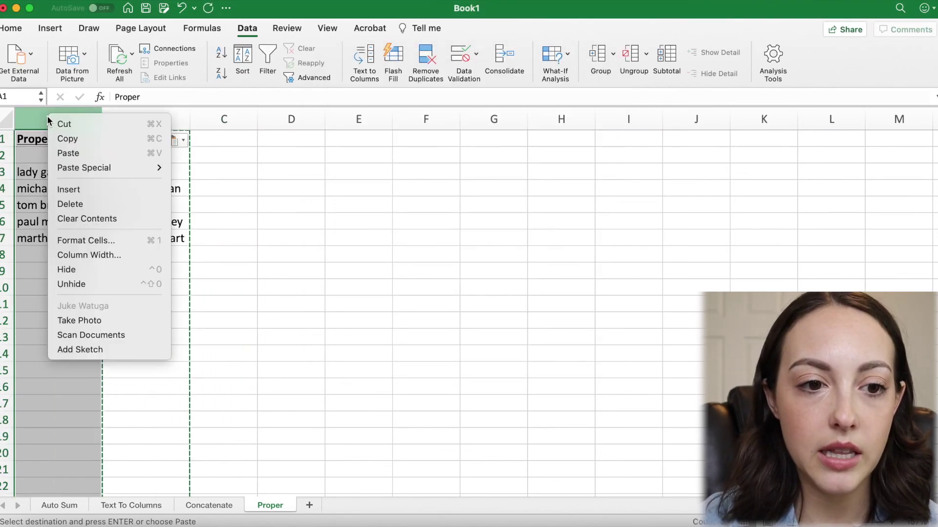
pyautogui.click(101, 205)
pyautogui.click(200, 176)
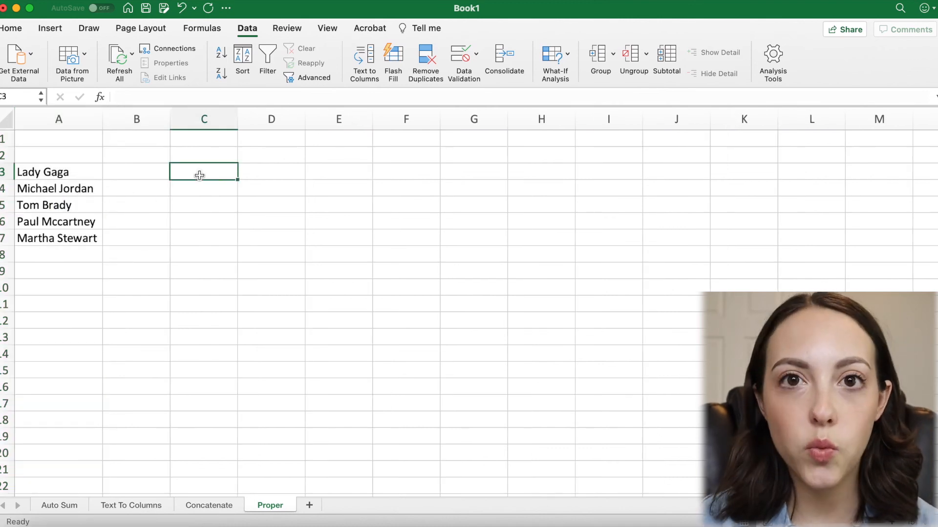
pyautogui.write('1')
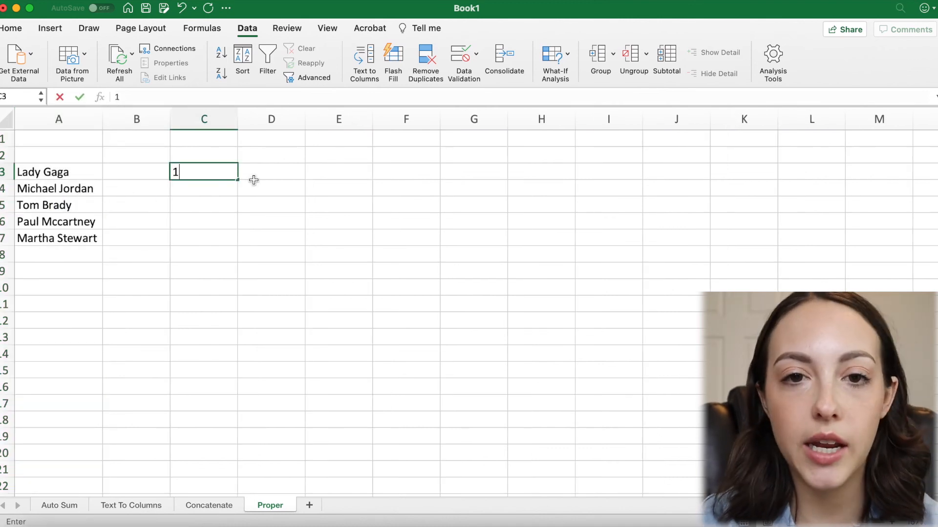
pyautogui.write('23 N')
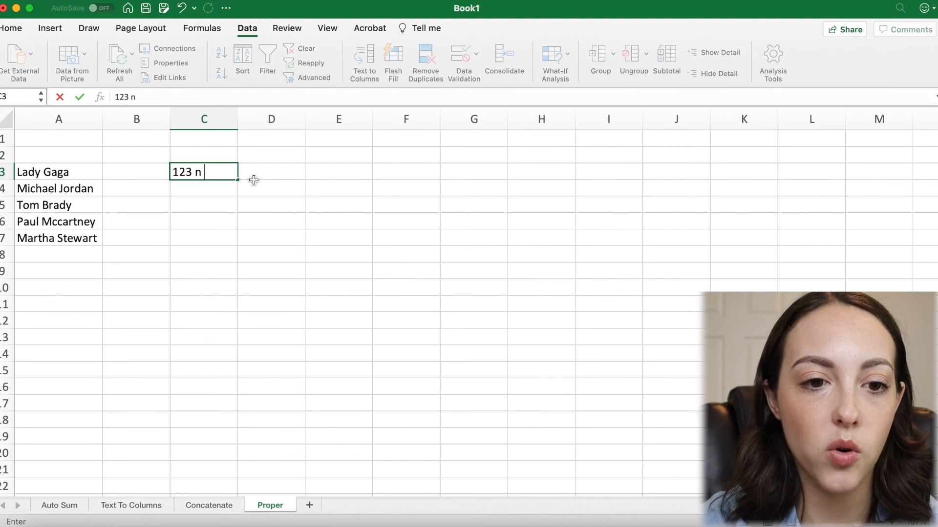
# Enter the address 123 n circle st in C3 and =PROPER(C3) in D3 giving 123 N Circle St.
pyautogui.press('BackSpace')
pyautogui.write('cle st')
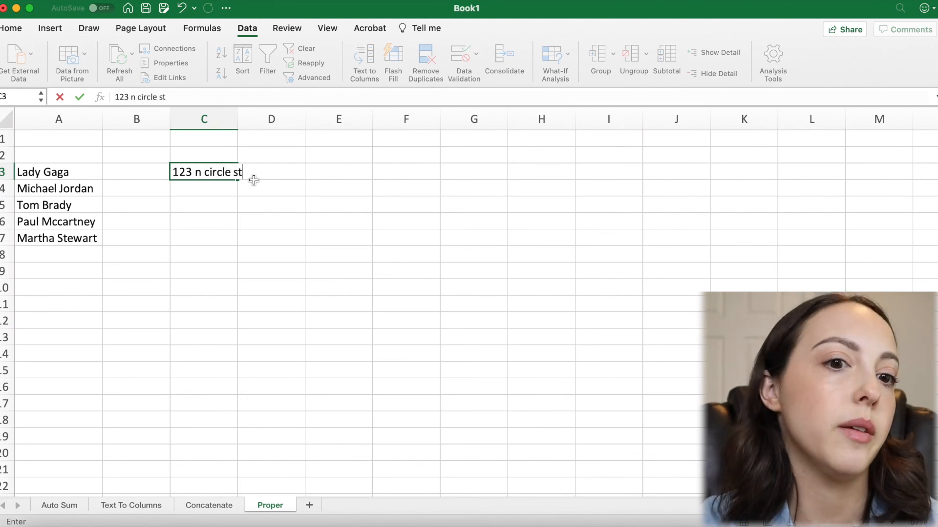
pyautogui.click(286, 170)
pyautogui.write('=')
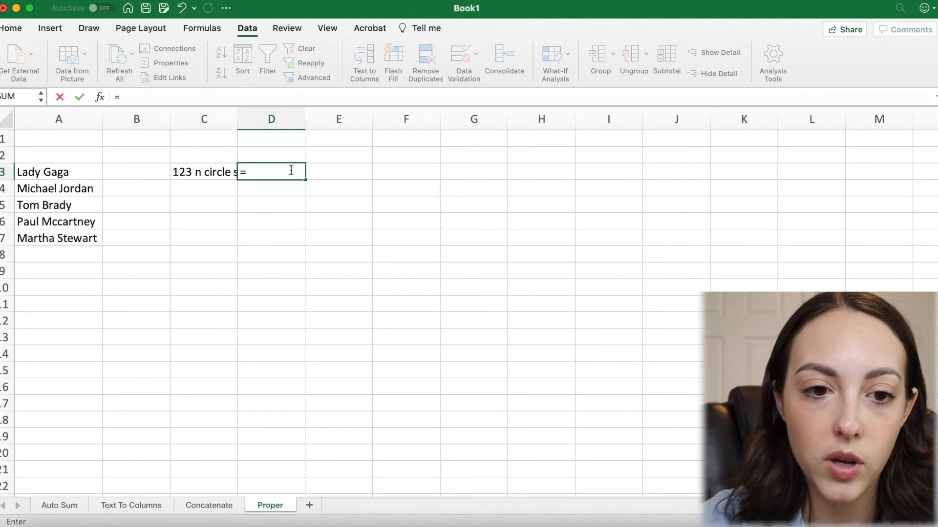
pyautogui.write('pro')
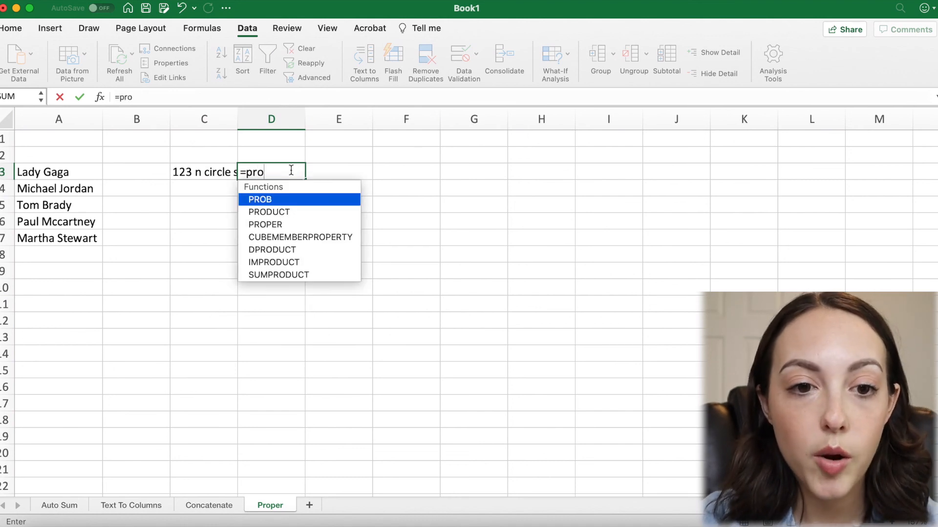
pyautogui.write('p')
pyautogui.doubleClick(285, 200)
pyautogui.click(208, 171)
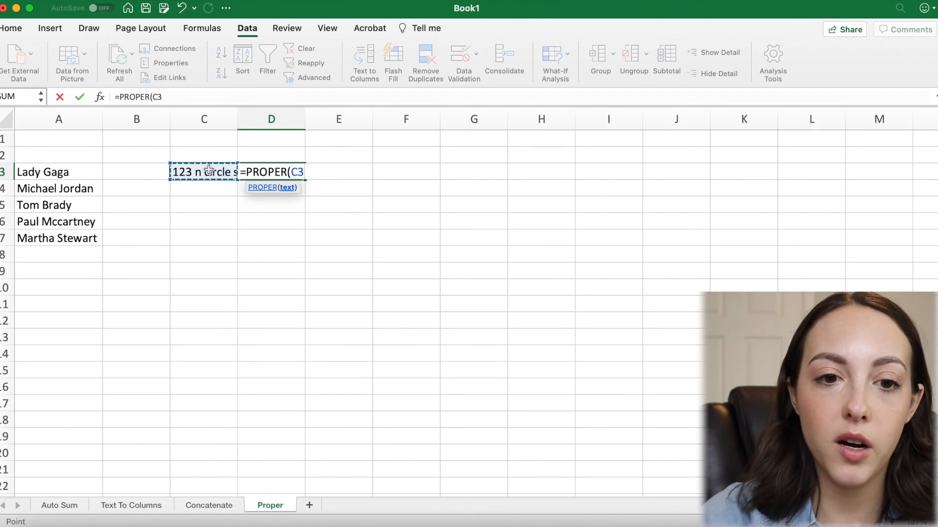
pyautogui.write(')')
pyautogui.press('Return')
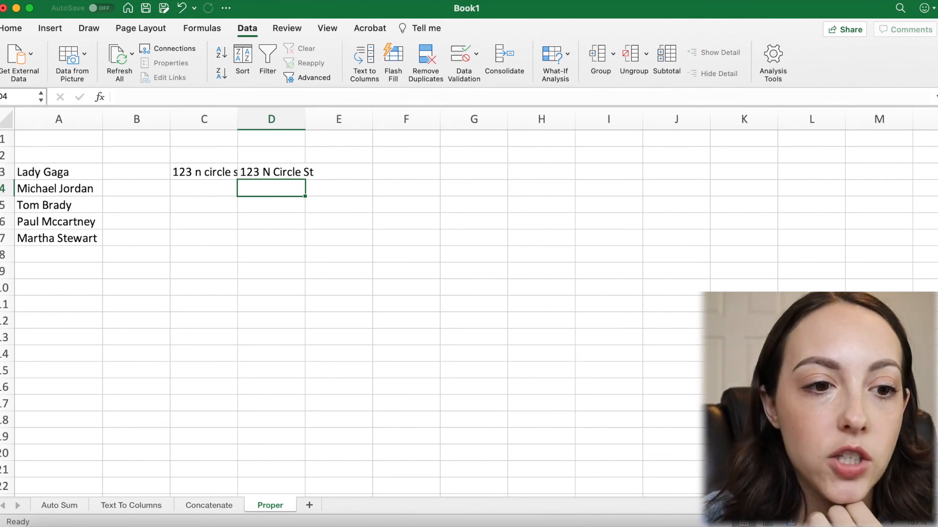
pyautogui.click(3, 188)
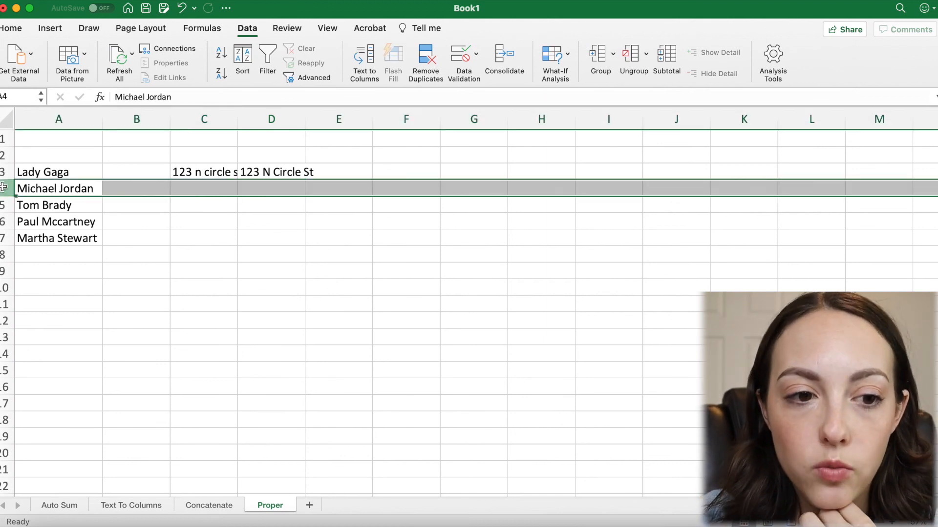
pyautogui.rightClick(3, 188)
pyautogui.click(30, 259)
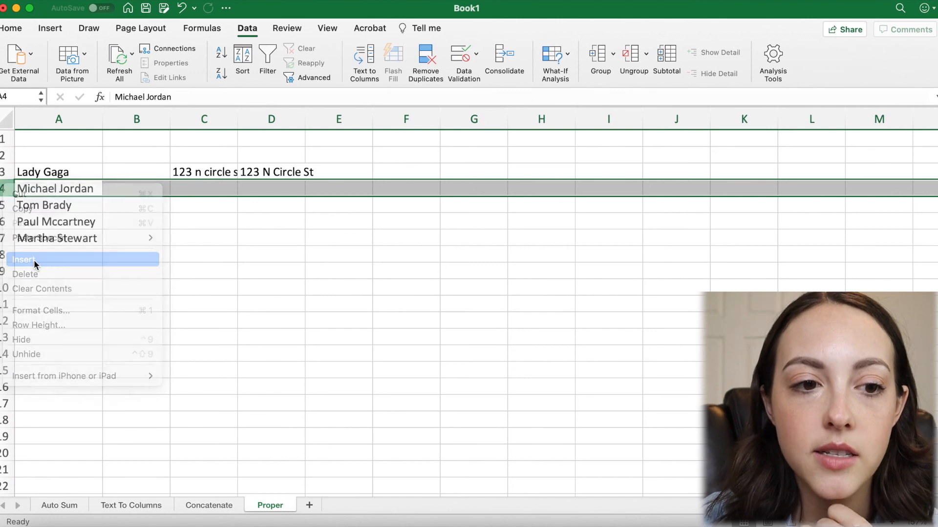
pyautogui.rightClick(2, 188)
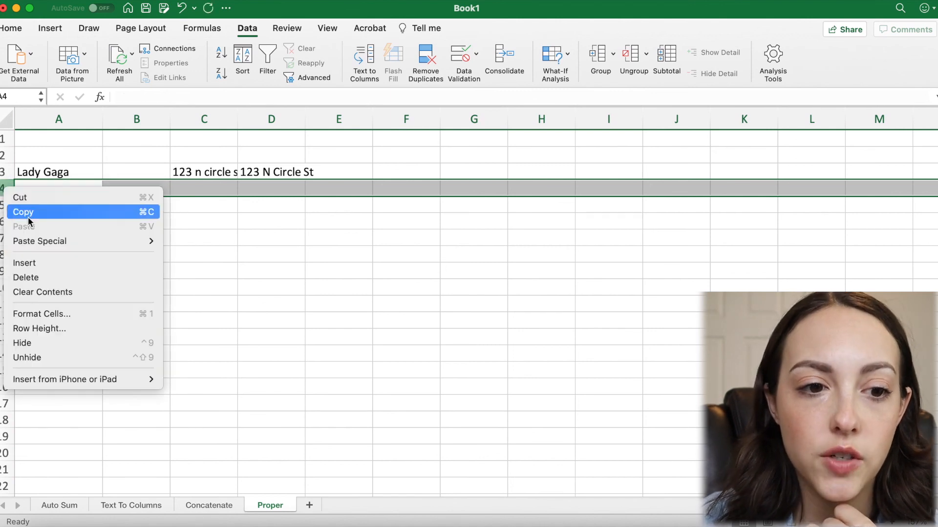
pyautogui.click(41, 256)
pyautogui.rightClick(3, 188)
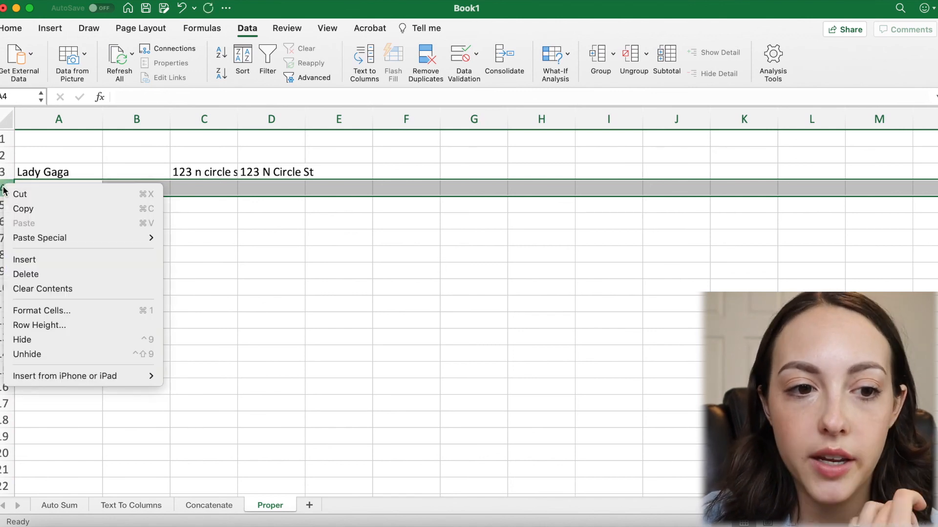
pyautogui.click(50, 258)
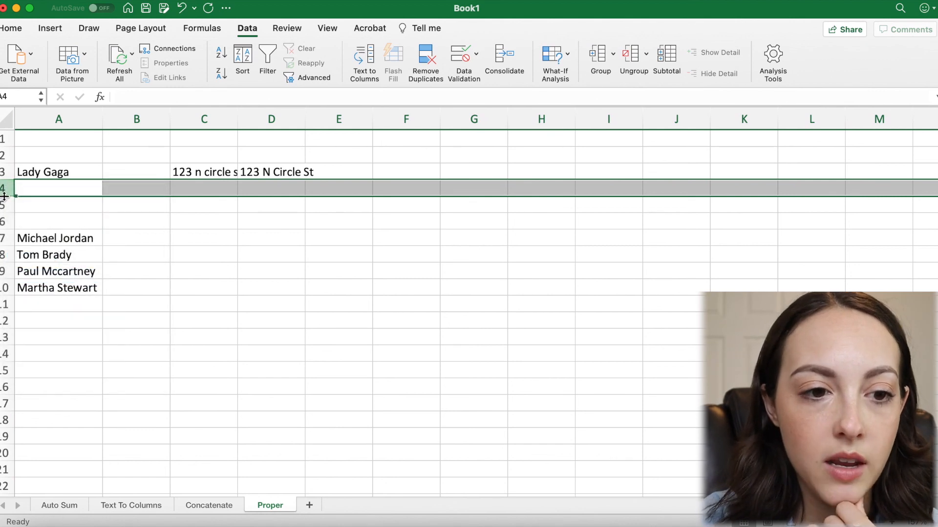
pyautogui.moveTo(3, 189); pyautogui.dragTo(2, 221)
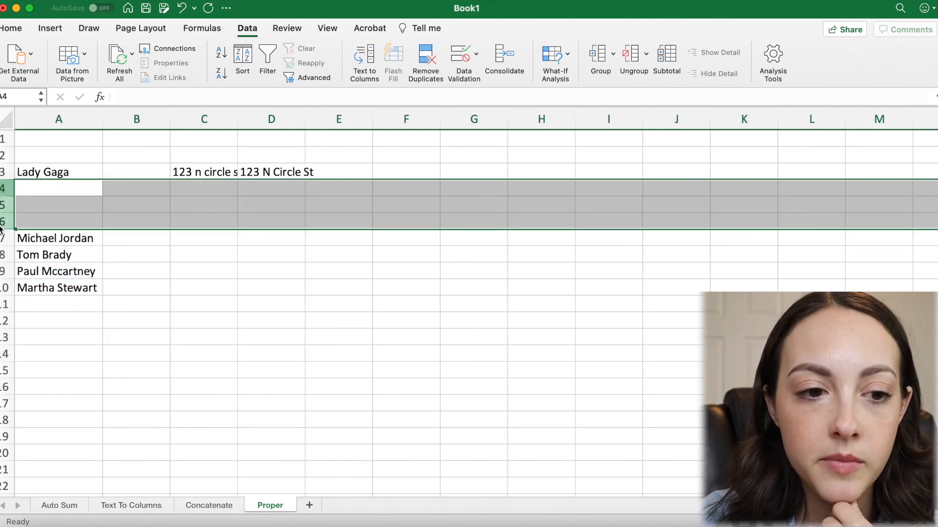
pyautogui.rightClick(3, 222)
pyautogui.click(42, 314)
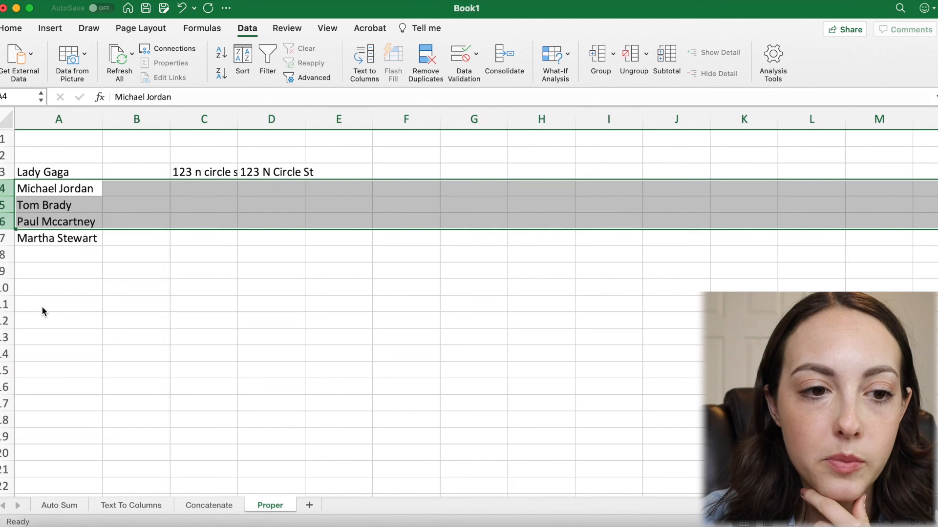
pyautogui.click(69, 241)
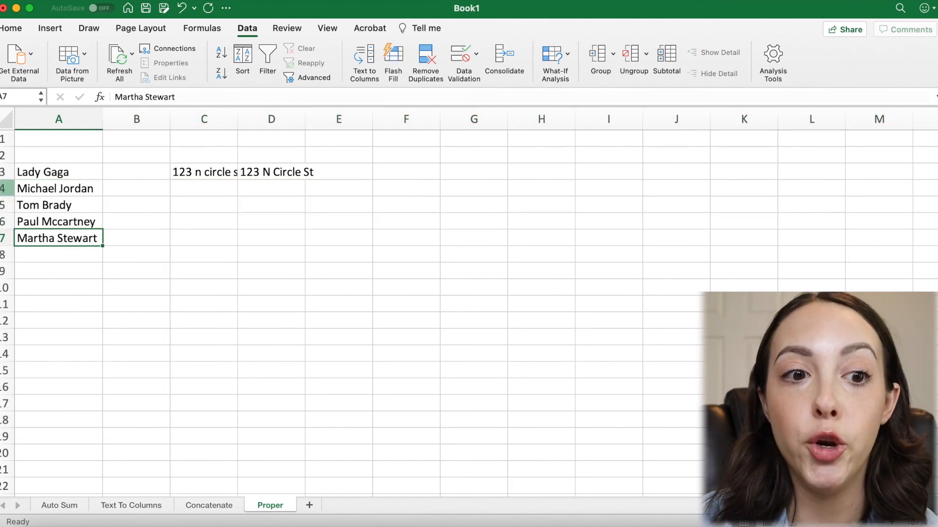
pyautogui.click(4, 188)
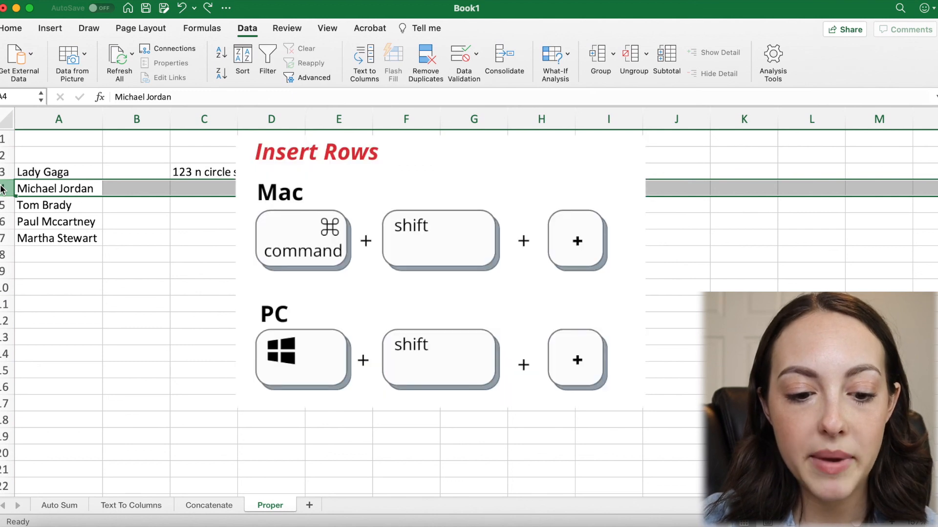
# Insert several blank rows above Michael Jordan with Command+Shift+Plus.
pyautogui.press('cmd+shift+plus')
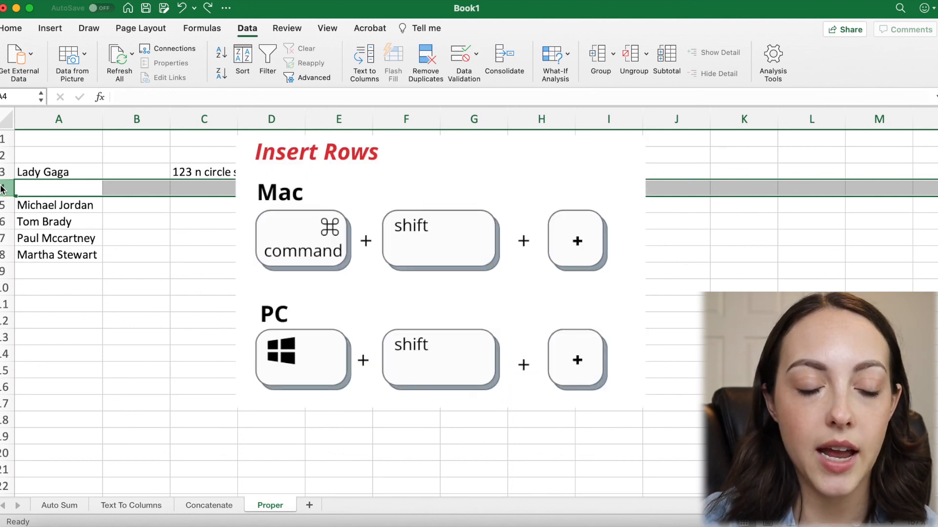
pyautogui.press('super+shift+plus')
pyautogui.press('super+shift+plus')
pyautogui.press('super+shift+plus')
pyautogui.press('super+shift+plus')
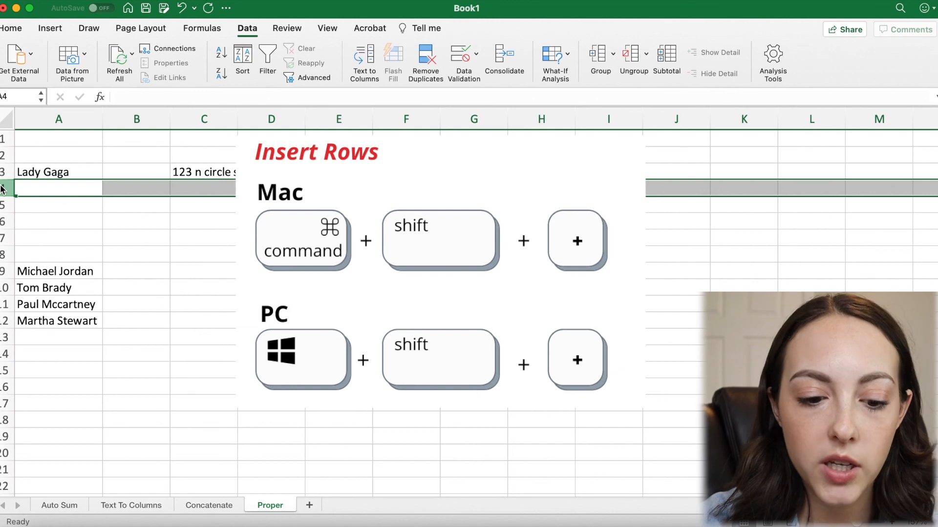
pyautogui.press('super+shift+plus')
pyautogui.press('super+shift+plus')
pyautogui.press('super+shift+plus')
pyautogui.press('super+shift+plus')
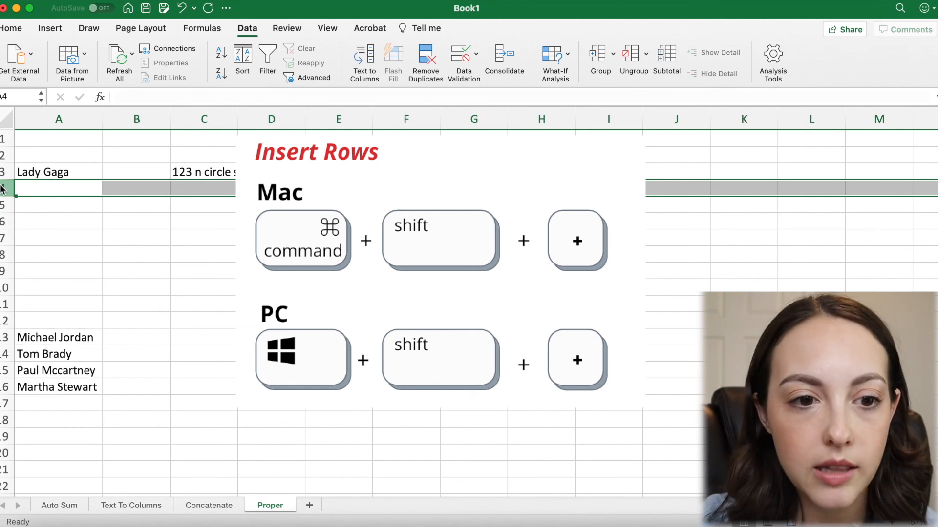
pyautogui.press('super+shift+plus')
pyautogui.press('super+shift+plus')
pyautogui.press('super+shift+plus')
pyautogui.press('super+shift+plus')
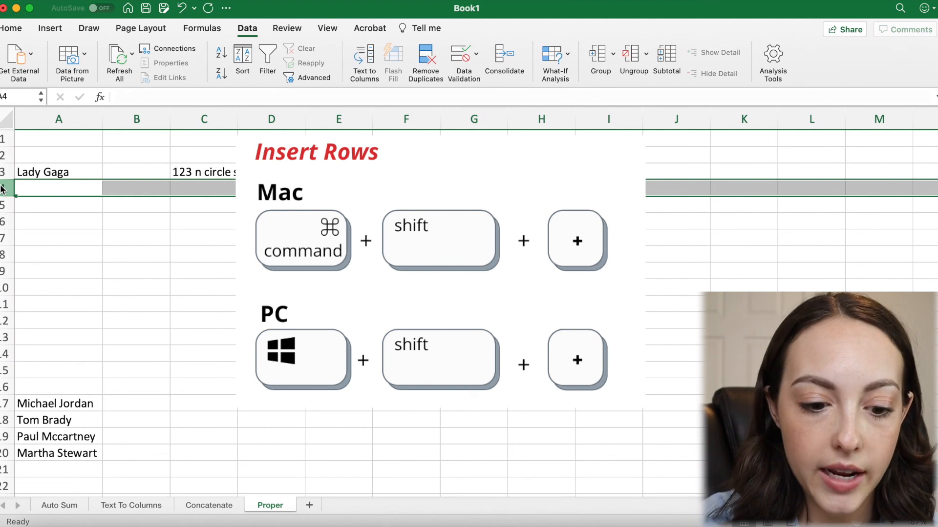
# Remove the extra blank rows with Command+Minus, leaving two below Lady Gaga.
pyautogui.press('super+minus')
pyautogui.press('super+minus')
pyautogui.press('super+minus')
pyautogui.press('super+minus')
pyautogui.press('super+minus')
pyautogui.press('super+minus')
pyautogui.press('super+minus')
pyautogui.press('super+minus')
pyautogui.press('super+minus')
pyautogui.press('super+minus')
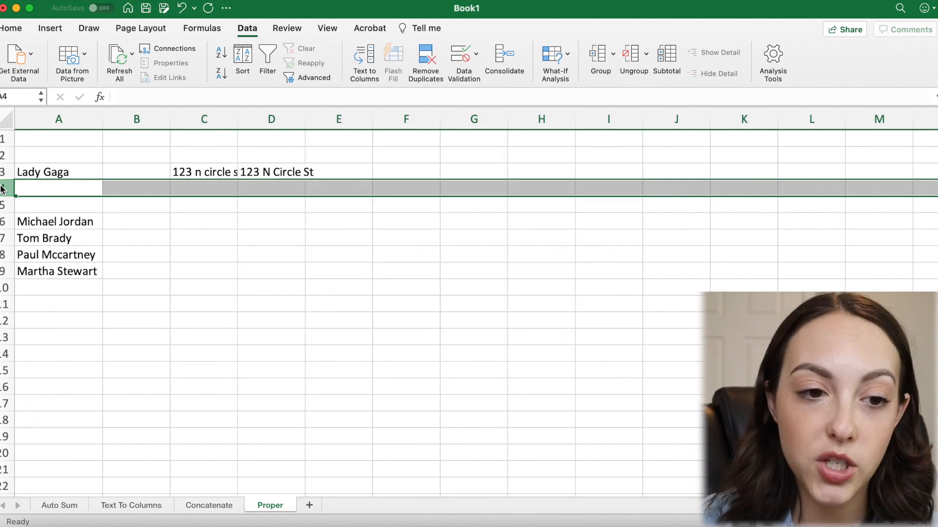
pyautogui.press('super+minus')
pyautogui.press('super+minus')
pyautogui.click(137, 271)
# Insert five blank rows above rows 3–7, pushing the names down to start at row 8.
pyautogui.moveTo(4, 171); pyautogui.dragTo(4, 253)
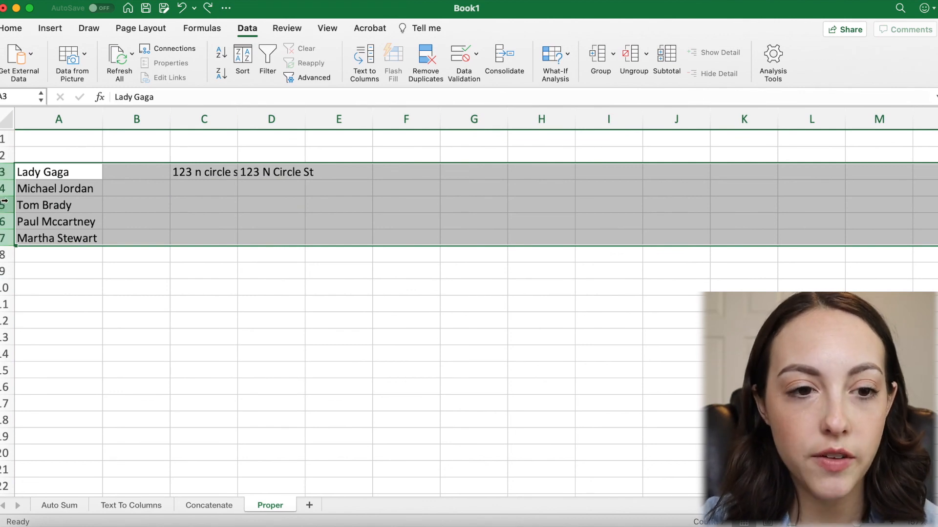
pyautogui.press('super+shift+equal')
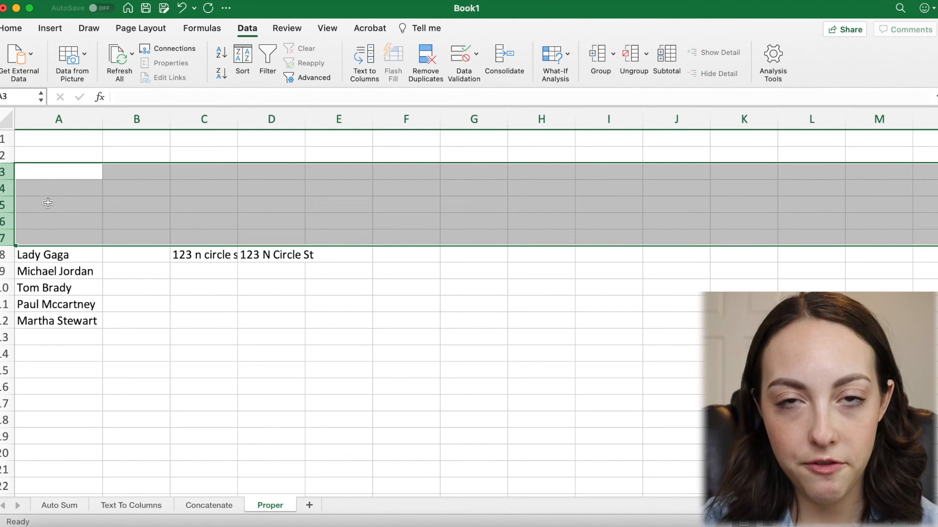